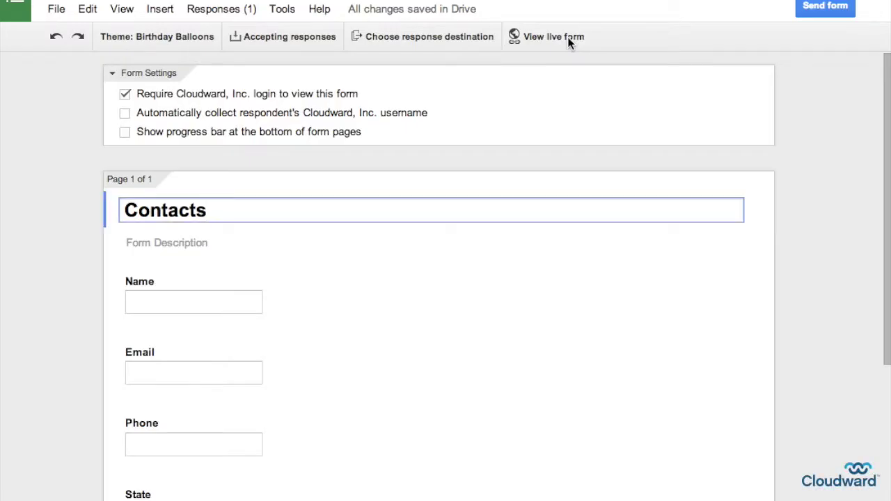
View the Contacts form live and bring up the Choose theme dialog from the Birthday Balloons theme
{"action": "left_click", "coordinate": [568, 37]}
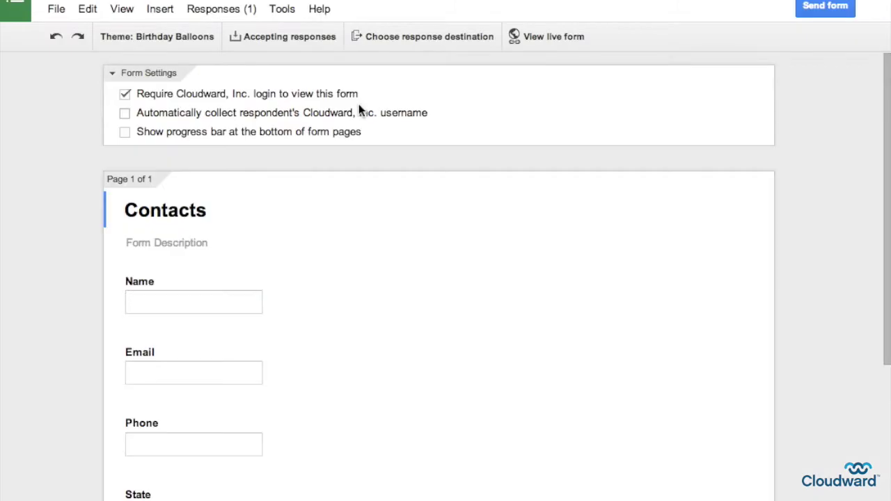
{"action": "left_click", "coordinate": [173, 39]}
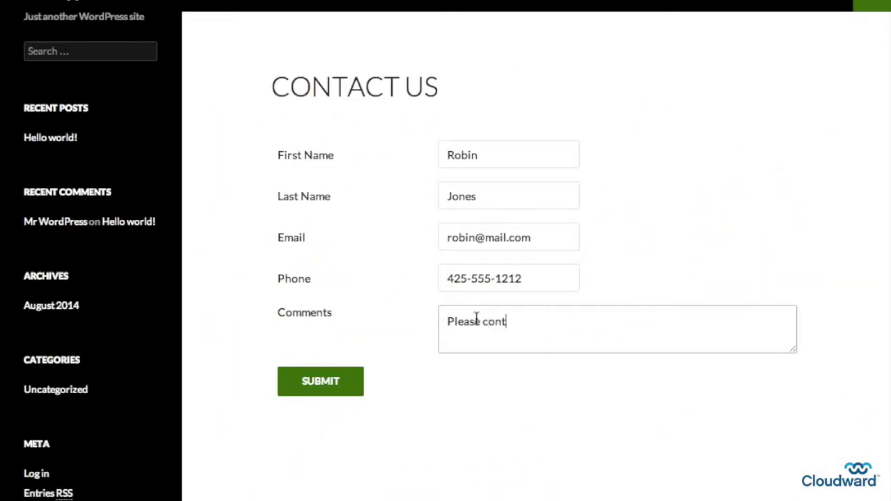
Submit the completed Contact Us form and scroll through the Contact Us page's template code
{"action": "left_click", "coordinate": [341, 379]}
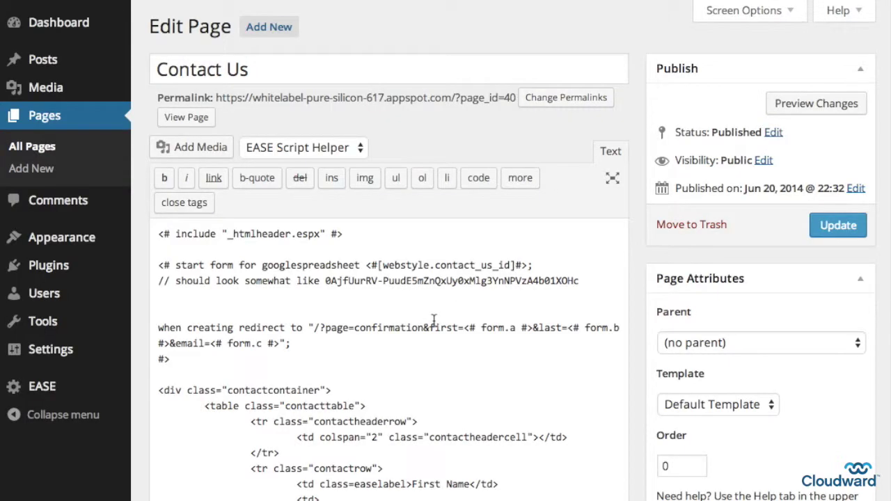
{"action": "scroll", "coordinate": [434, 320], "scroll_direction": "down", "scroll_amount": 10}
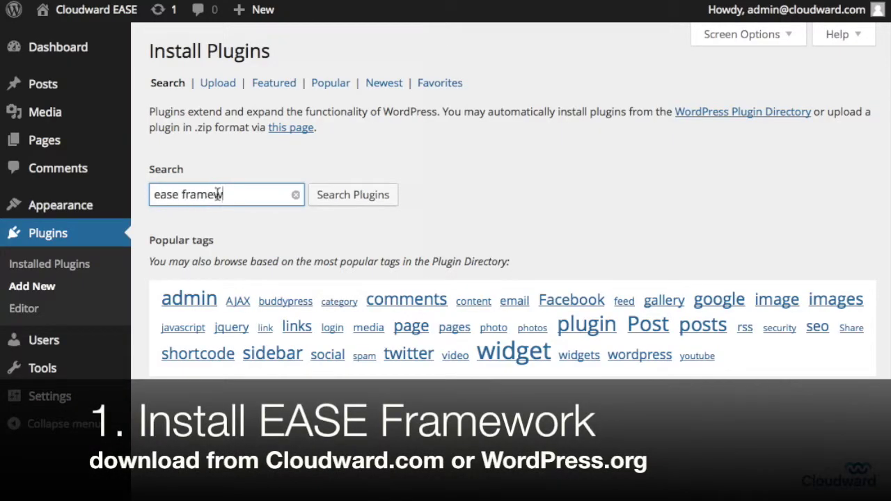
Find 'ease framework' in the plugin directory, install EASE Framework 0.1.0, and activate it
{"action": "left_click", "coordinate": [327, 200]}
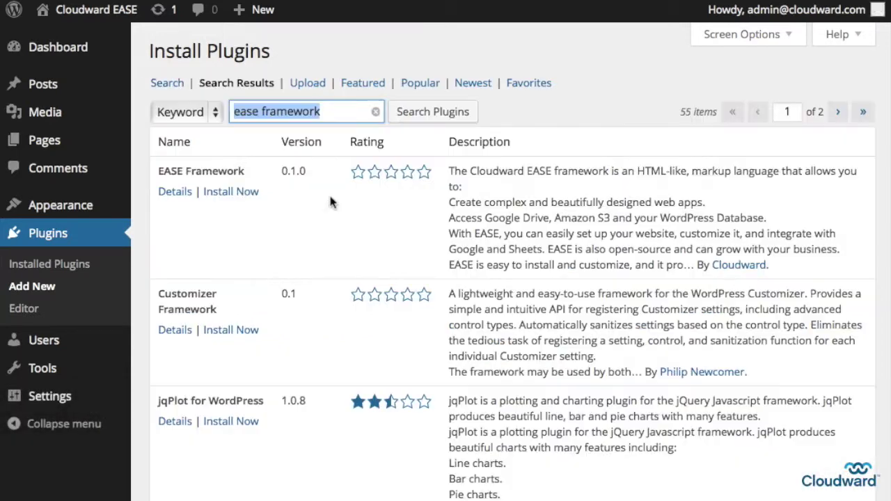
{"action": "left_click", "coordinate": [223, 199]}
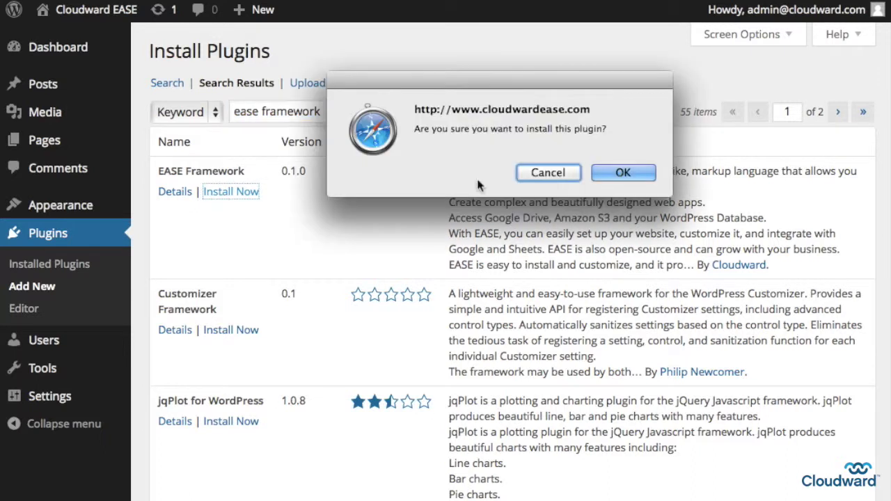
{"action": "left_click", "coordinate": [604, 178]}
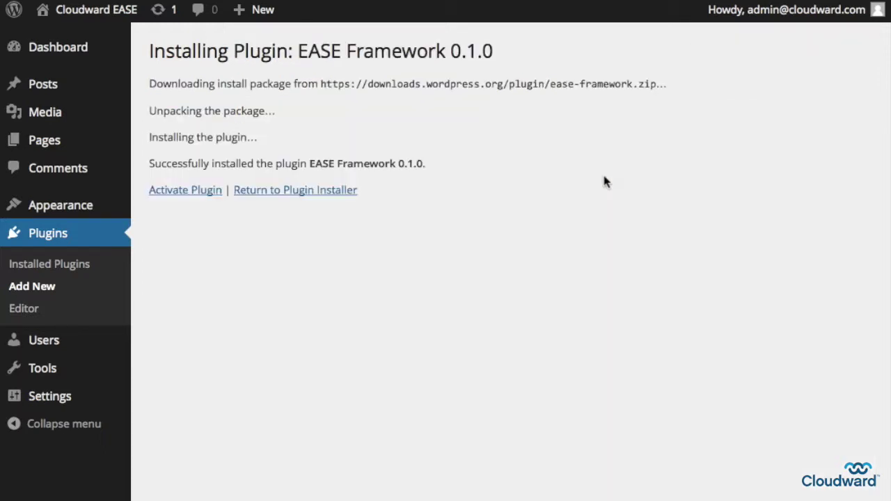
{"action": "left_click", "coordinate": [190, 196]}
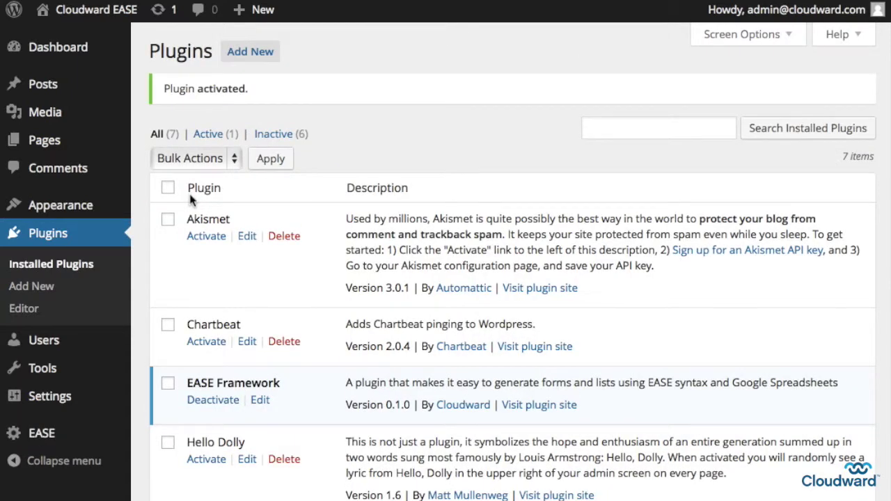
{"action": "mouse_move", "coordinate": [50, 436]}
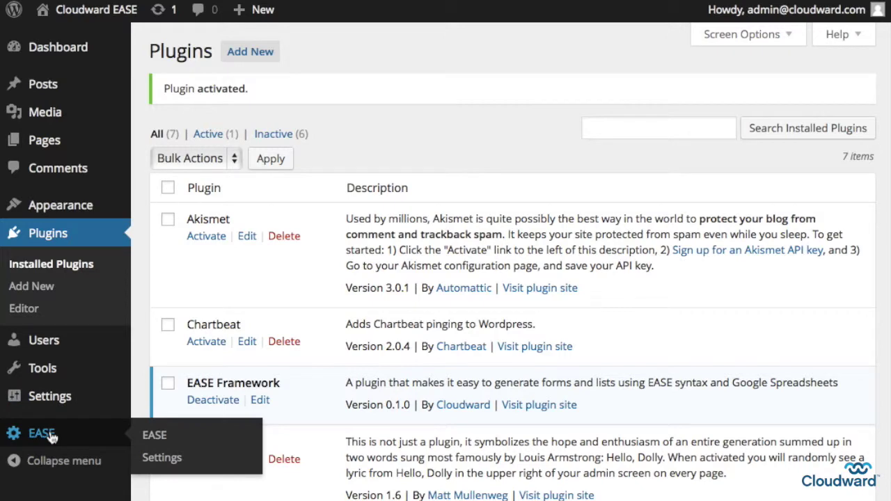
Tick Activate Google Settings in EASE Settings, create a Google project, and select its Project ID
{"action": "left_click", "coordinate": [157, 458]}
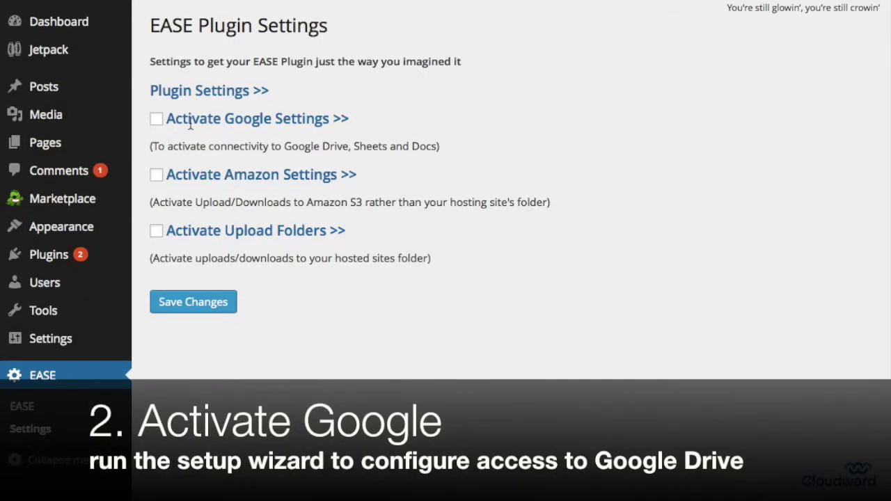
{"action": "left_click", "coordinate": [162, 121]}
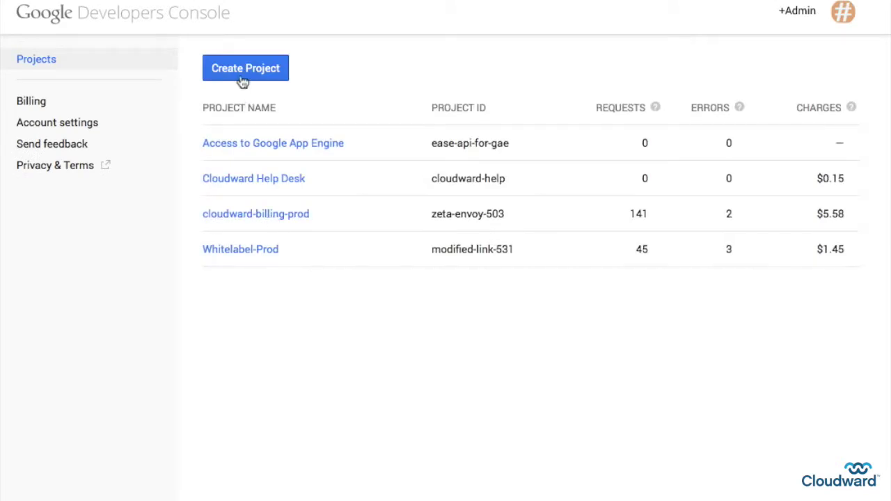
{"action": "left_click", "coordinate": [243, 74]}
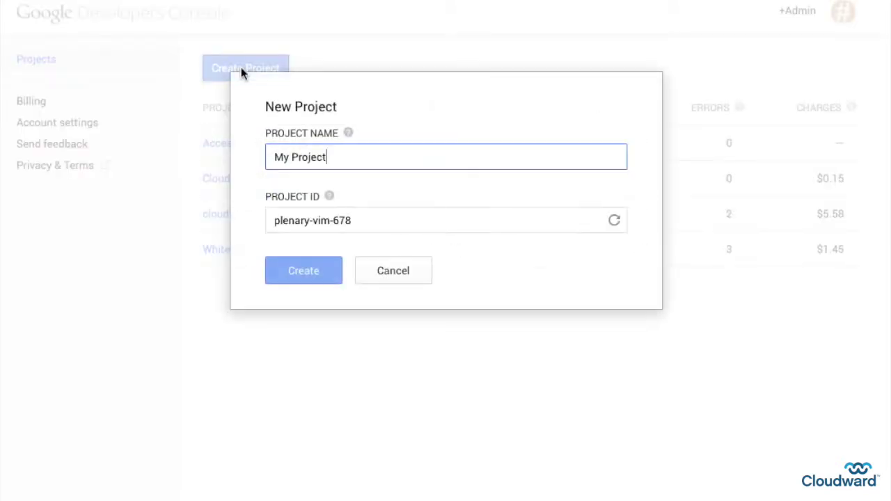
{"action": "left_click", "coordinate": [322, 220]}
{"action": "key", "text": "ctrl+c"}
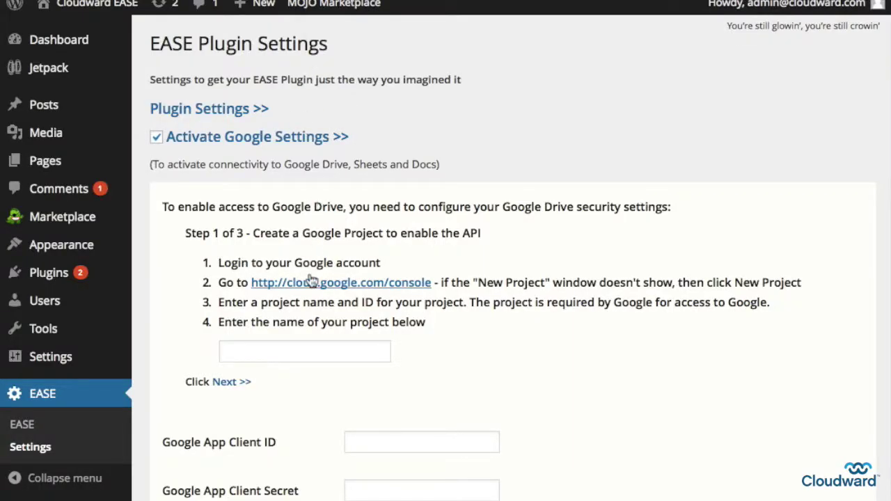
Paste project ID plenary-vim-678 into the wizard, advance with Next, and open the project's APIs page
{"action": "left_click", "coordinate": [241, 353]}
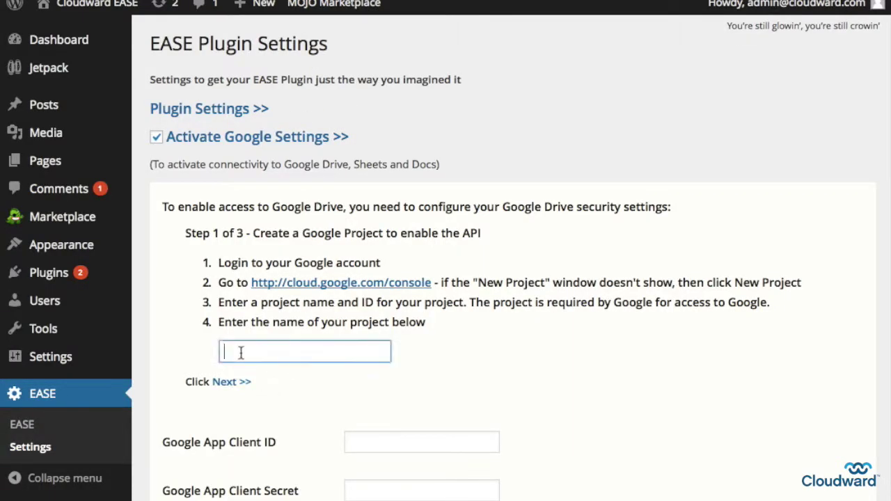
{"action": "key", "text": "ctrl+v"}
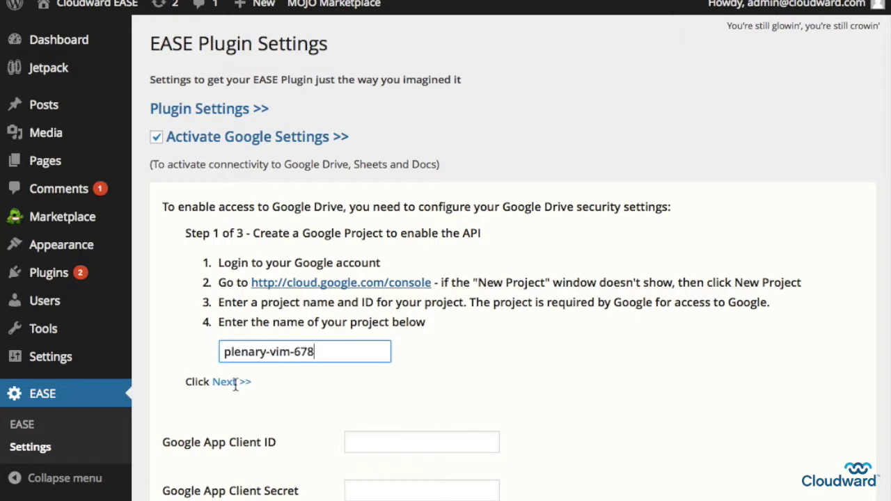
{"action": "left_click", "coordinate": [235, 383]}
{"action": "scroll", "coordinate": [235, 387], "scroll_direction": "down", "scroll_amount": 6}
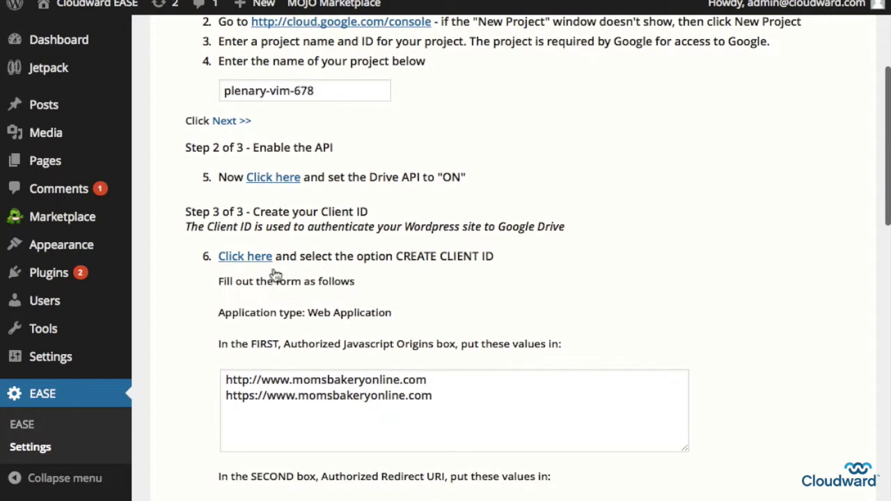
{"action": "left_click", "coordinate": [273, 178]}
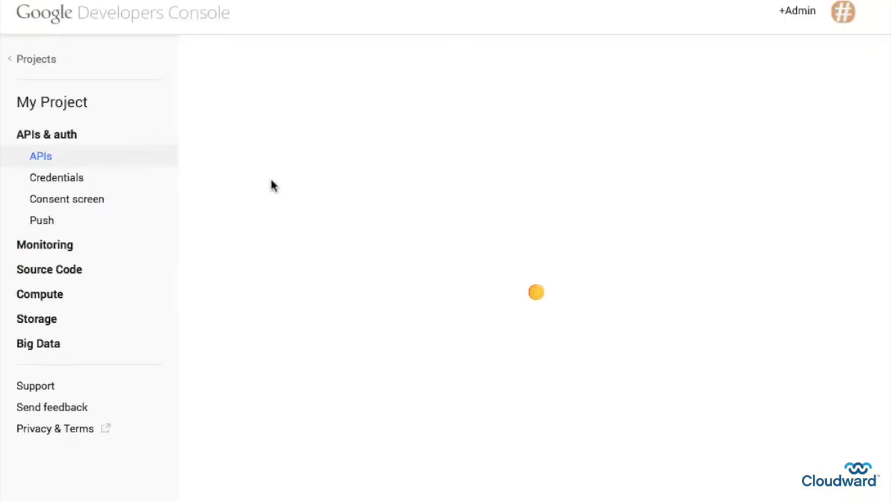
Scroll the APIs list down to Drive API and switch it from OFF to ON
{"action": "scroll", "coordinate": [383, 181], "scroll_direction": "down", "scroll_amount": 5}
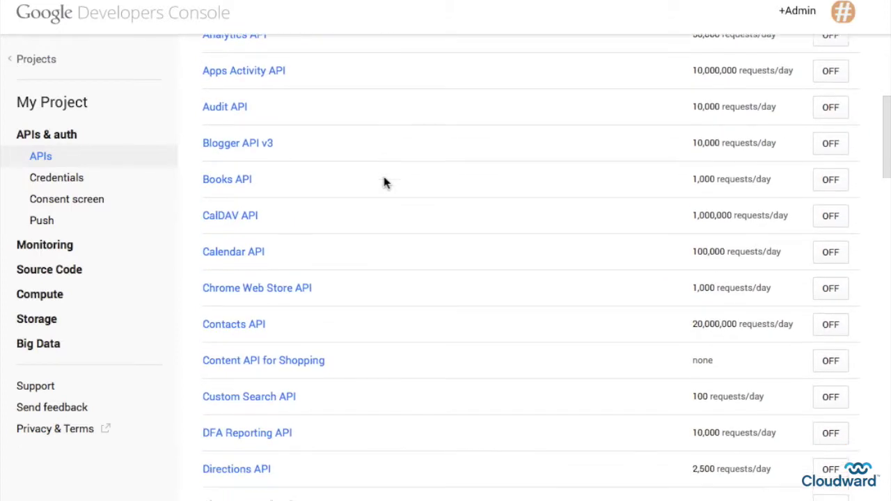
{"action": "scroll", "coordinate": [385, 183], "scroll_direction": "down", "scroll_amount": 5}
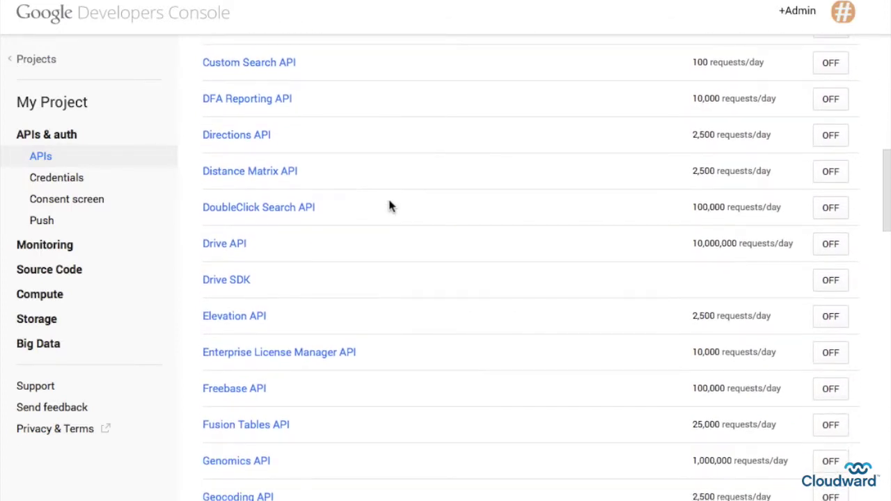
{"action": "left_click", "coordinate": [829, 246]}
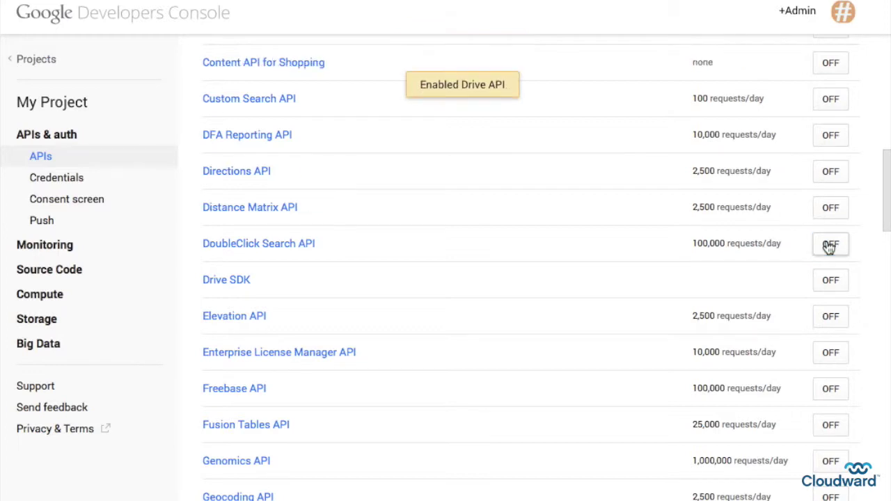
{"action": "scroll", "coordinate": [264, 189], "scroll_direction": "up", "scroll_amount": 10}
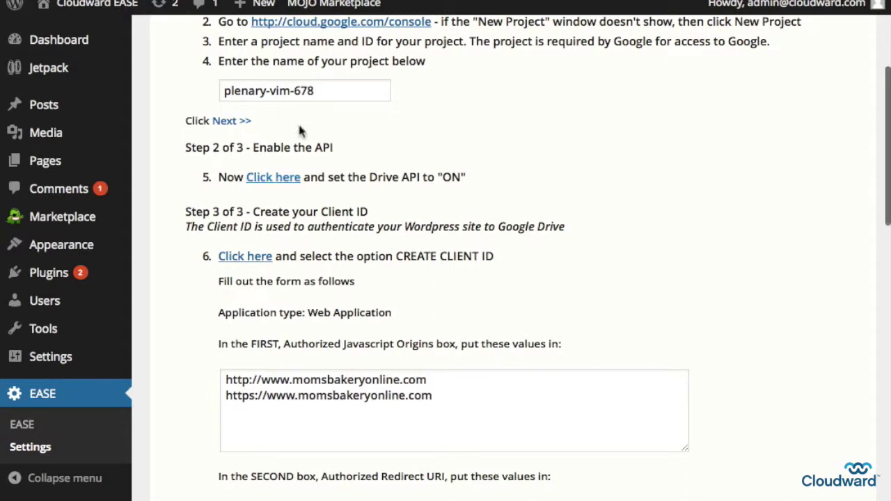
Reach My Project's Credentials page through the wizard link and start a new Web application client ID
{"action": "scroll", "coordinate": [313, 179], "scroll_direction": "down", "scroll_amount": 3}
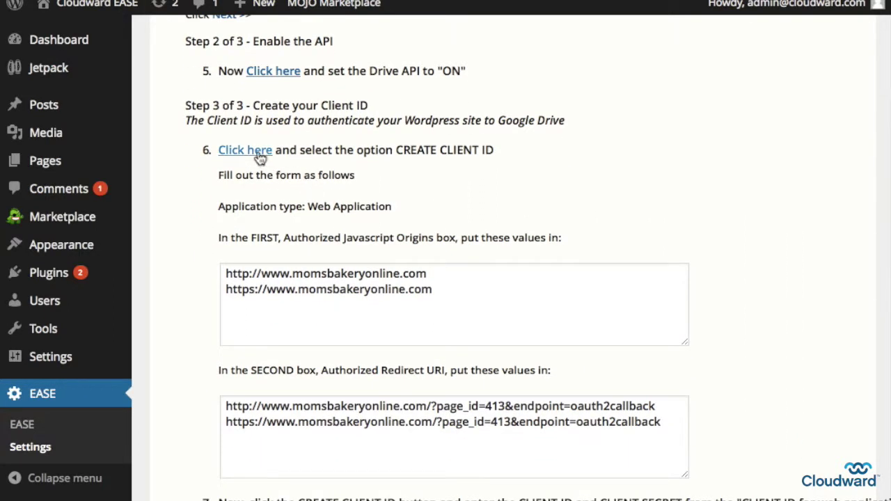
{"action": "left_click", "coordinate": [258, 155]}
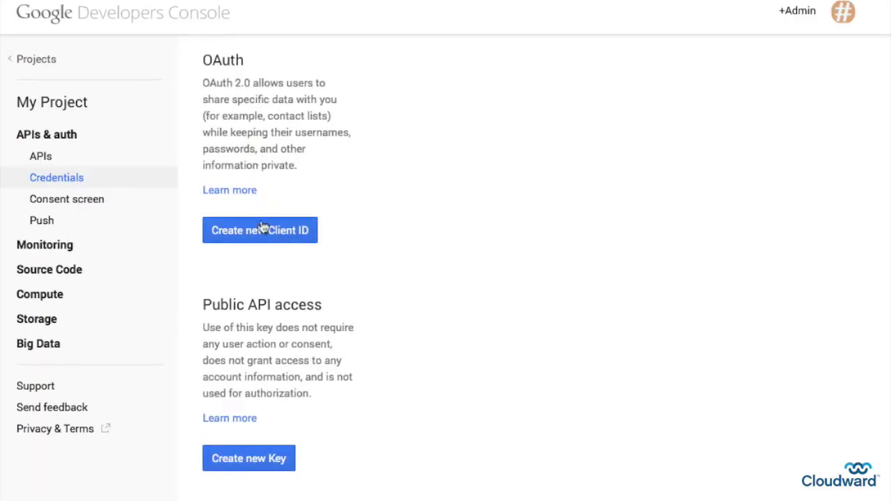
{"action": "left_click", "coordinate": [262, 232]}
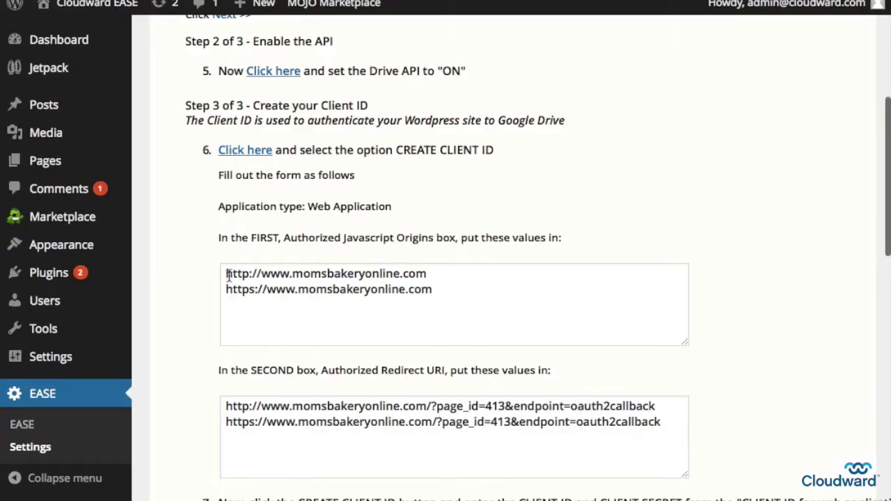
Enter the site's origin URLs and page_id=413 oauth2callback redirect URIs, then create the client ID
{"action": "left_click_drag", "start_coordinate": [226, 273], "coordinate": [445, 282]}
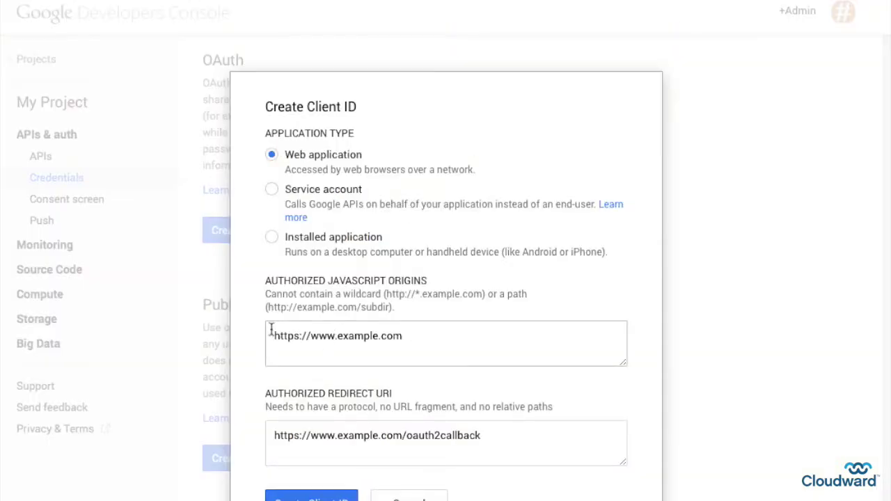
{"action": "left_click_drag", "start_coordinate": [271, 330], "coordinate": [424, 332]}
{"action": "type", "text": "http://www.momsbakeryonline.com https://www.momsbakeryonline.com"}
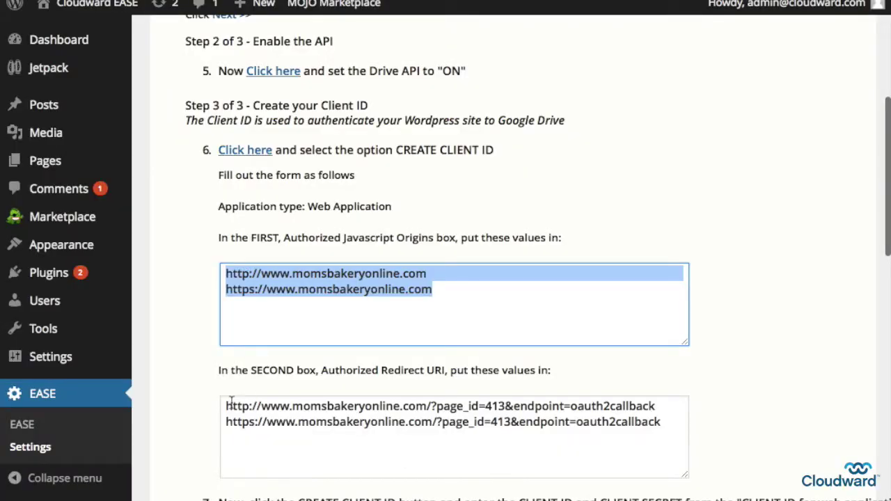
{"action": "left_click_drag", "start_coordinate": [227, 406], "coordinate": [675, 417]}
{"action": "key", "text": "ctrl+c"}
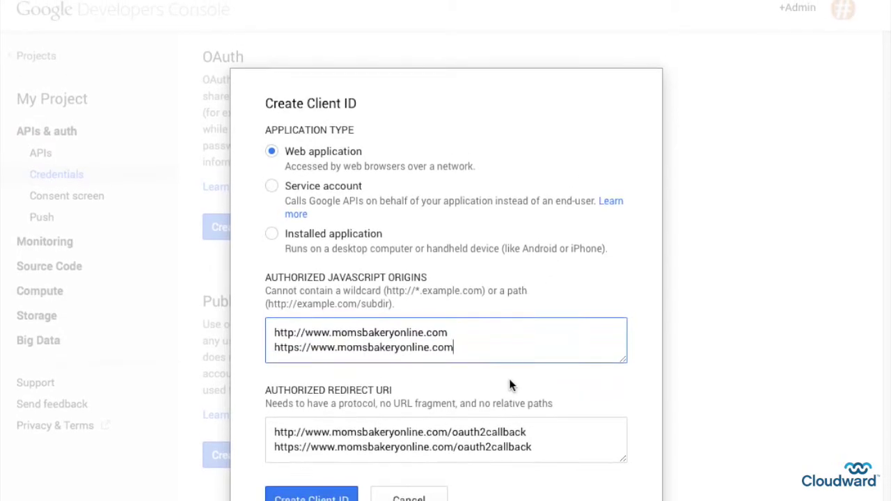
{"action": "left_click_drag", "start_coordinate": [272, 440], "coordinate": [564, 449]}
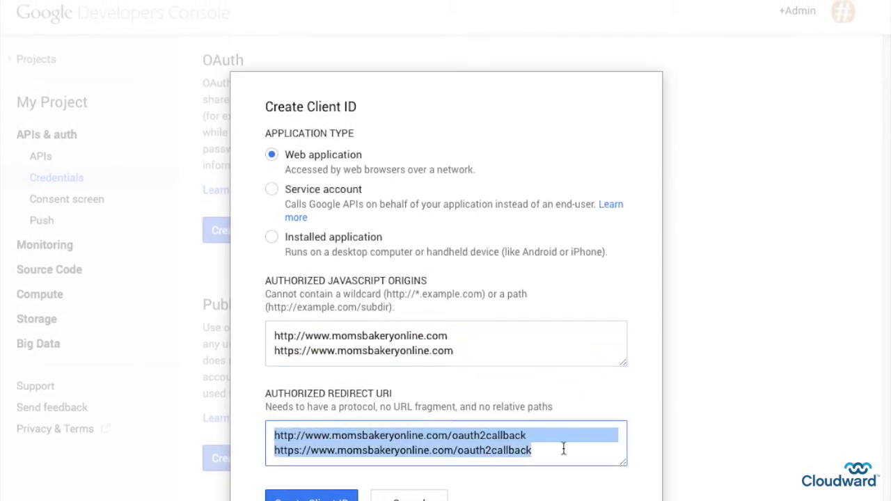
{"action": "key", "text": "ctrl+v"}
{"action": "left_click", "coordinate": [312, 497]}
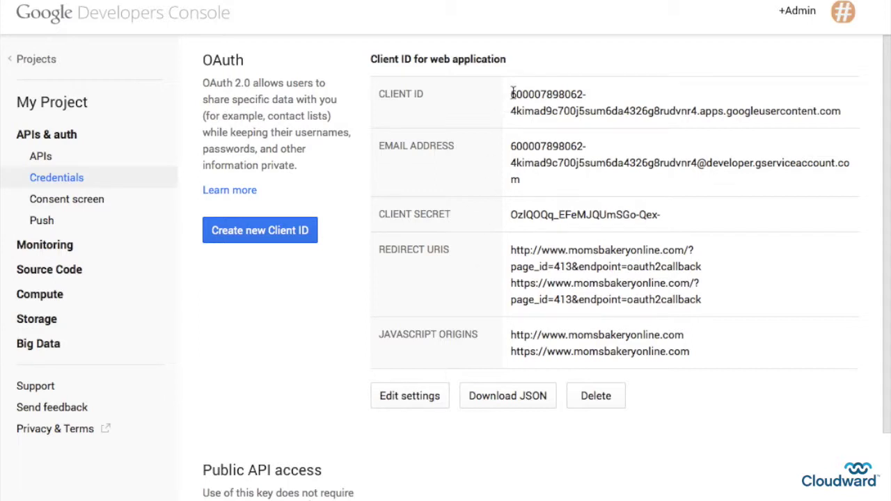
Copy the console's client ID into the EASE Google App Client ID field
{"action": "triple_click", "coordinate": [586, 101]}
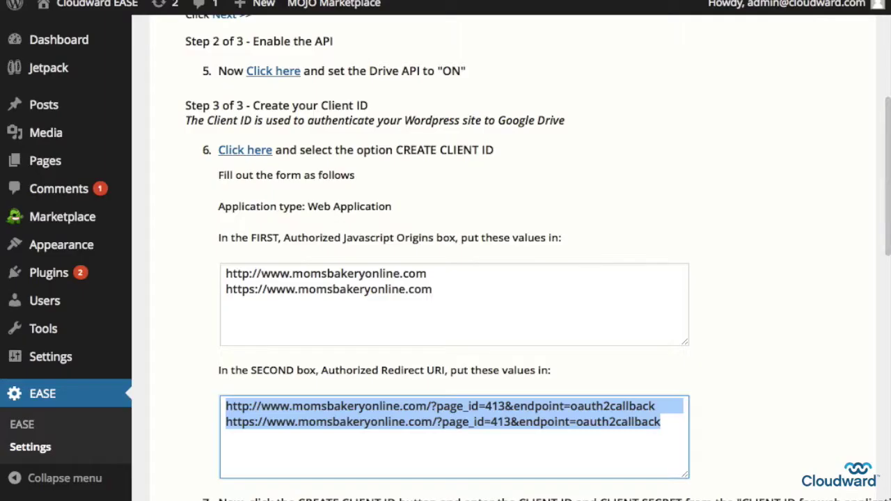
{"action": "scroll", "coordinate": [283, 193], "scroll_direction": "down", "scroll_amount": 5}
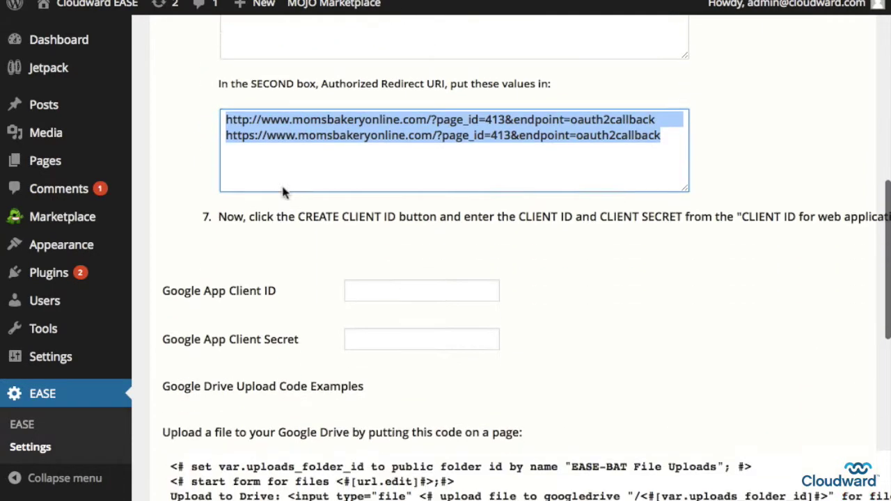
{"action": "left_click", "coordinate": [373, 256]}
{"action": "key", "text": "super+v"}
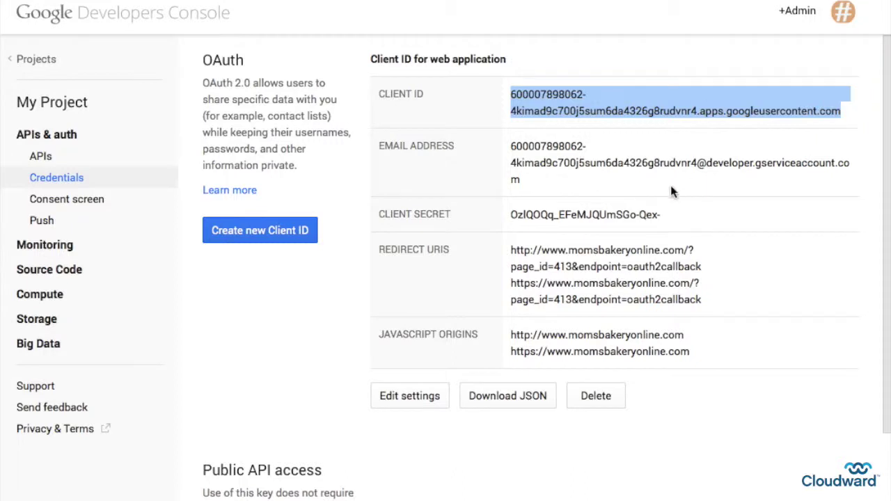
Put the client secret into Google App Client Secret and save the EASE settings
{"action": "left_click_drag", "start_coordinate": [511, 221], "coordinate": [660, 211]}
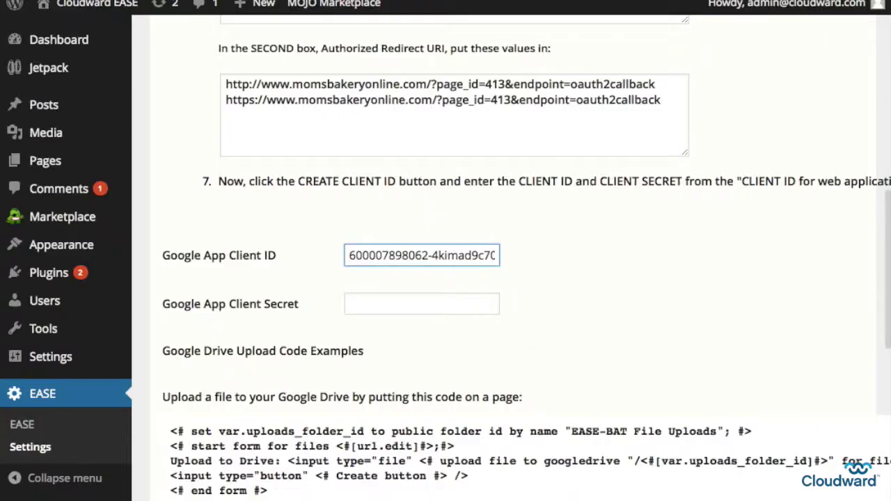
{"action": "left_click", "coordinate": [358, 300]}
{"action": "key", "text": "ctrl+v"}
{"action": "scroll", "coordinate": [360, 309], "scroll_direction": "down", "scroll_amount": 5}
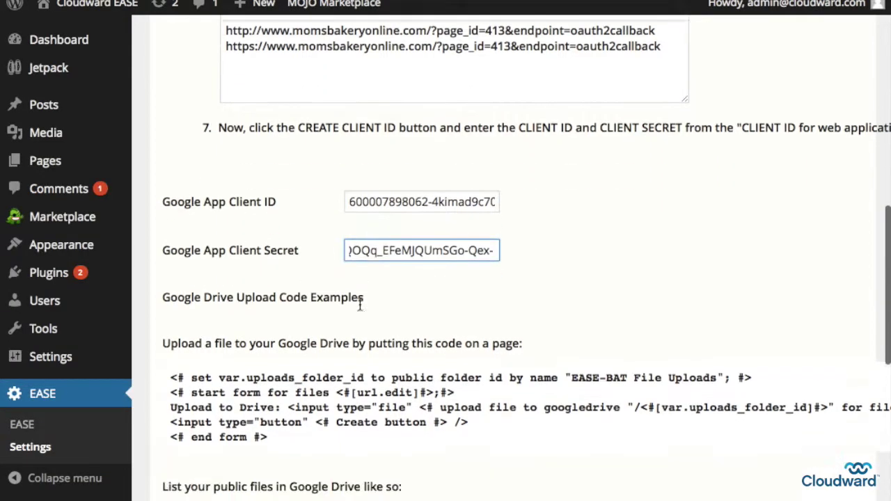
{"action": "scroll", "coordinate": [360, 308], "scroll_direction": "down", "scroll_amount": 8}
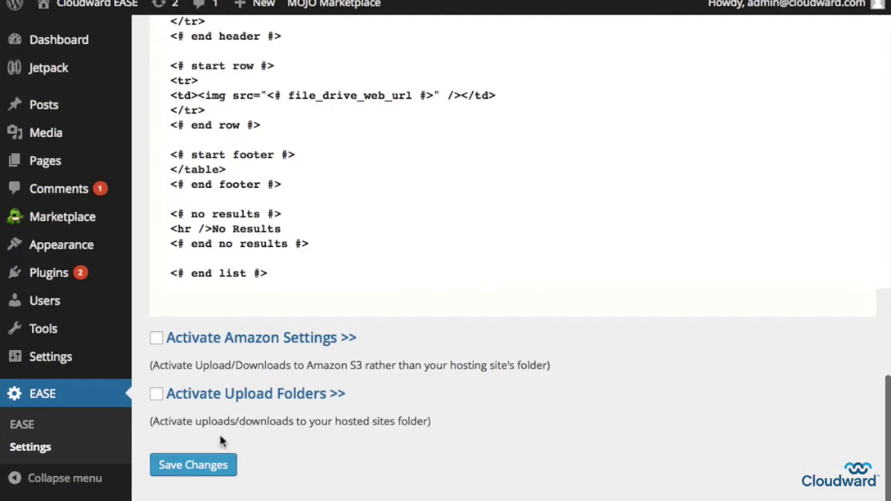
{"action": "left_click", "coordinate": [206, 466]}
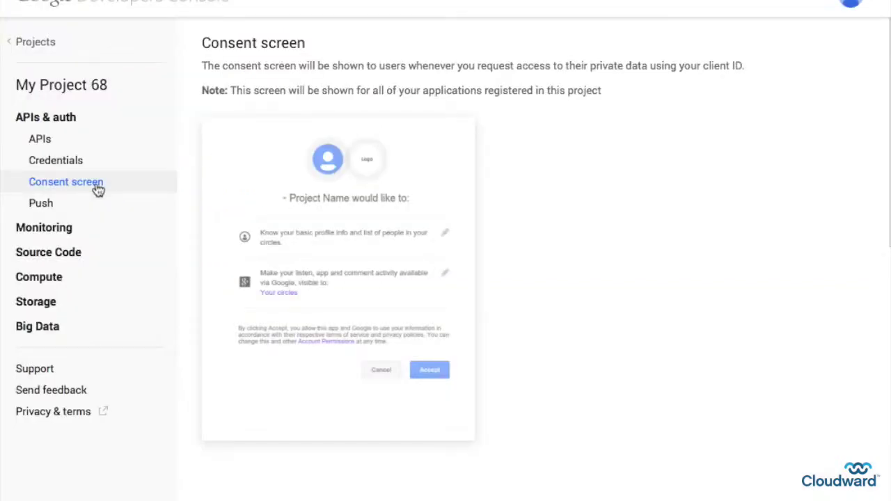
Choose the consent screen's contact email, enter product name Cloudward EASE, and save
{"action": "scroll", "coordinate": [280, 185], "scroll_direction": "down", "scroll_amount": 5}
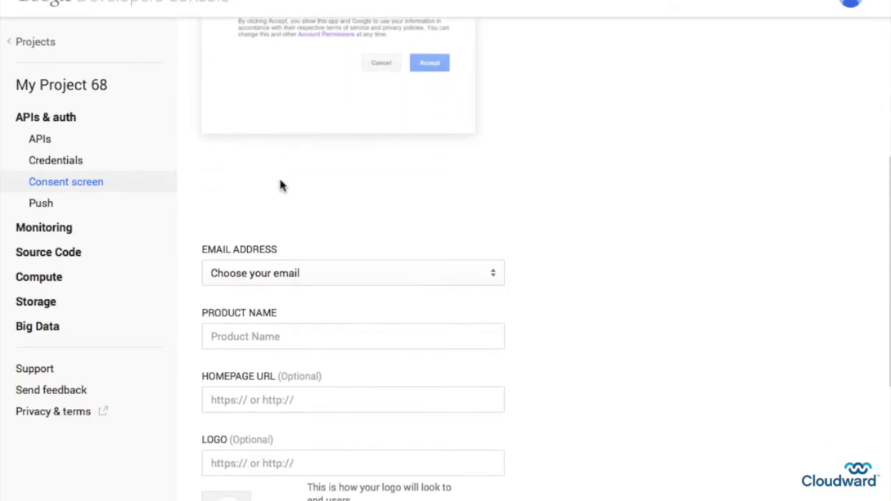
{"action": "left_click", "coordinate": [280, 272]}
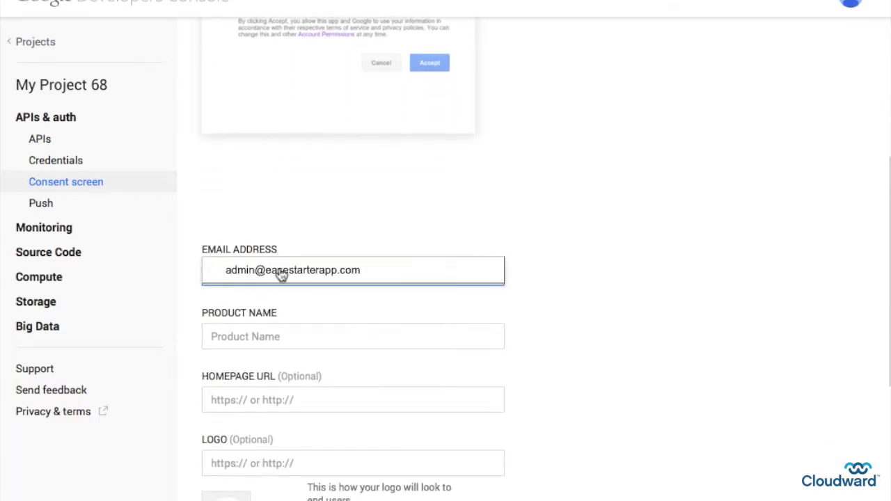
{"action": "left_click", "coordinate": [258, 334]}
{"action": "type", "text": "Cloudward EASE"}
{"action": "scroll", "coordinate": [256, 339], "scroll_direction": "down", "scroll_amount": 5}
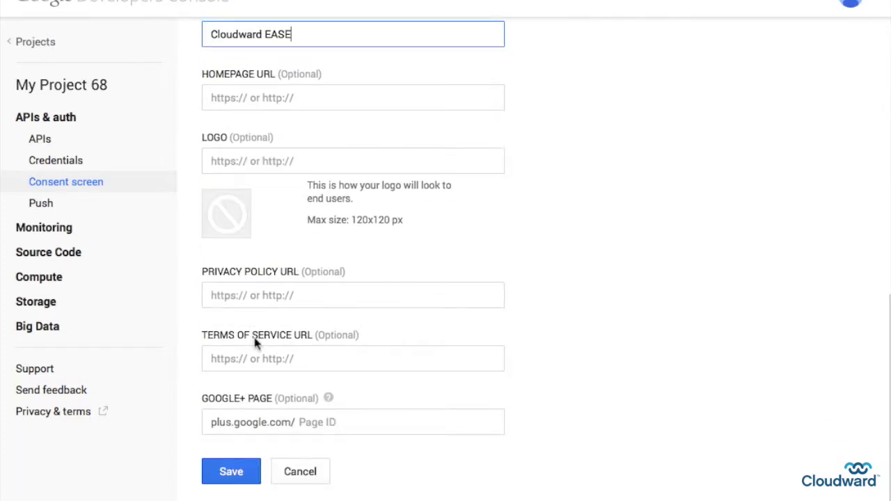
{"action": "left_click", "coordinate": [234, 475]}
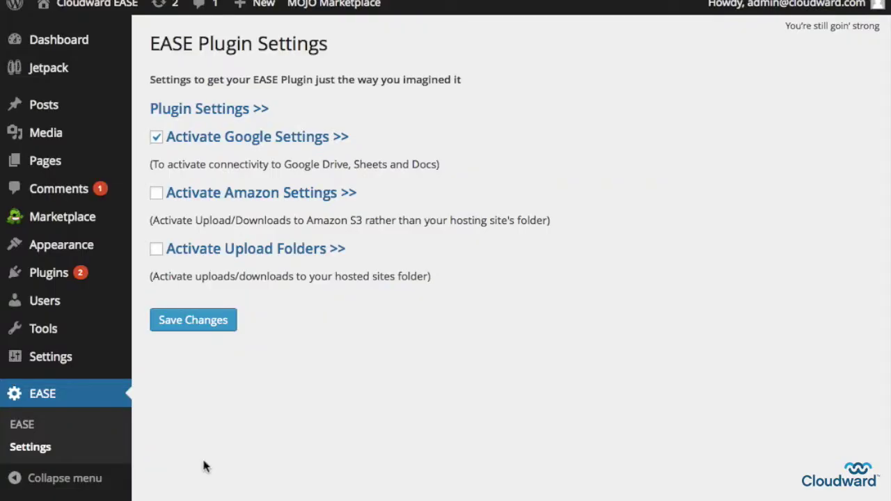
Set the site's permalinks to the Post name structure and save the settings
{"action": "mouse_move", "coordinate": [63, 366]}
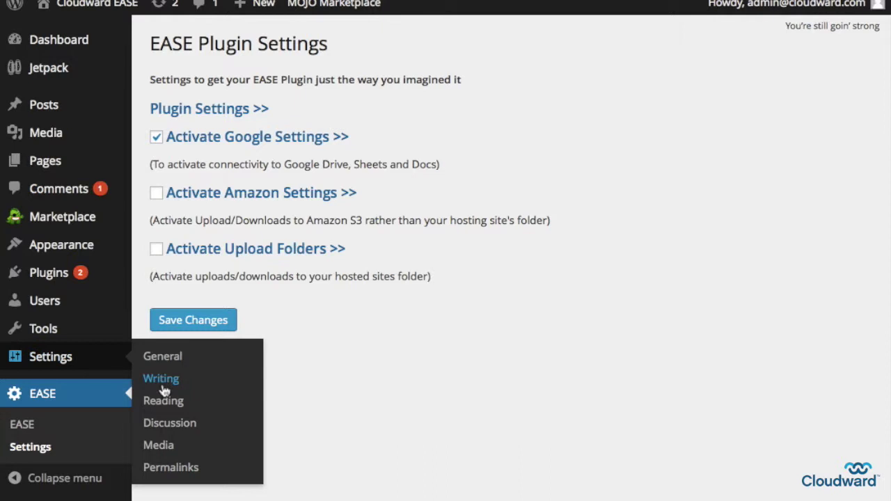
{"action": "left_click", "coordinate": [174, 469]}
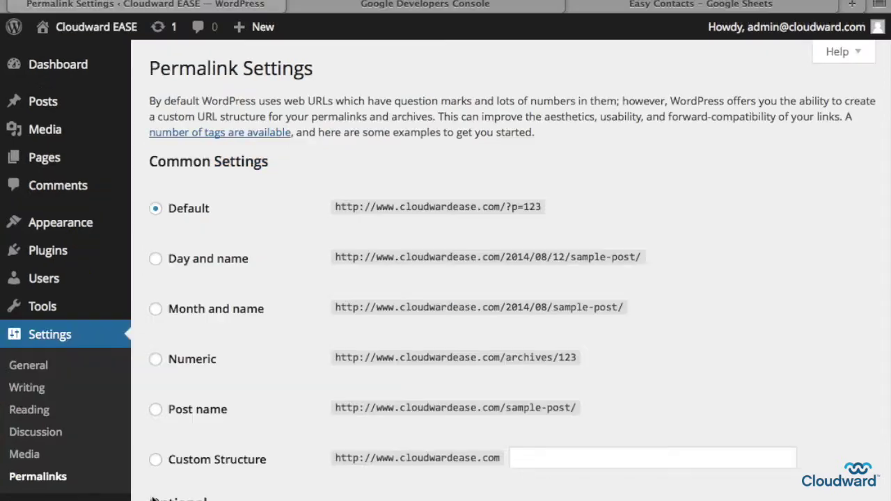
{"action": "left_click", "coordinate": [156, 410]}
{"action": "scroll", "coordinate": [146, 416], "scroll_direction": "down", "scroll_amount": 5}
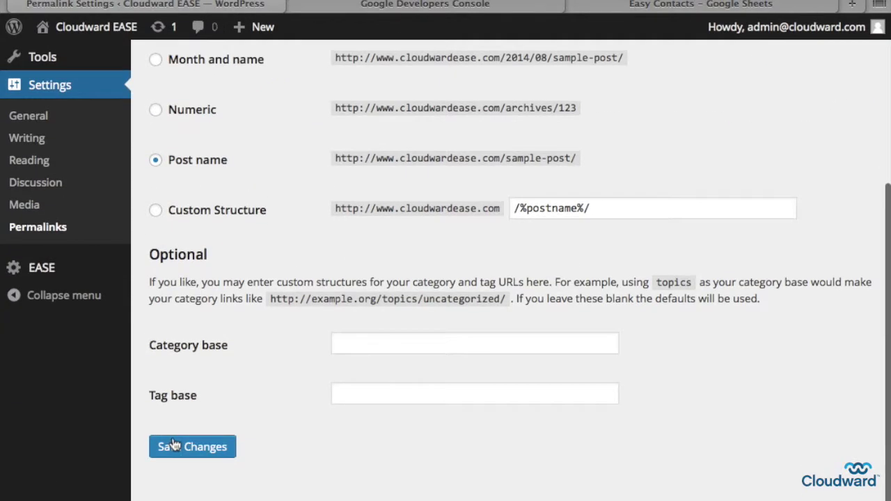
{"action": "left_click", "coordinate": [176, 449]}
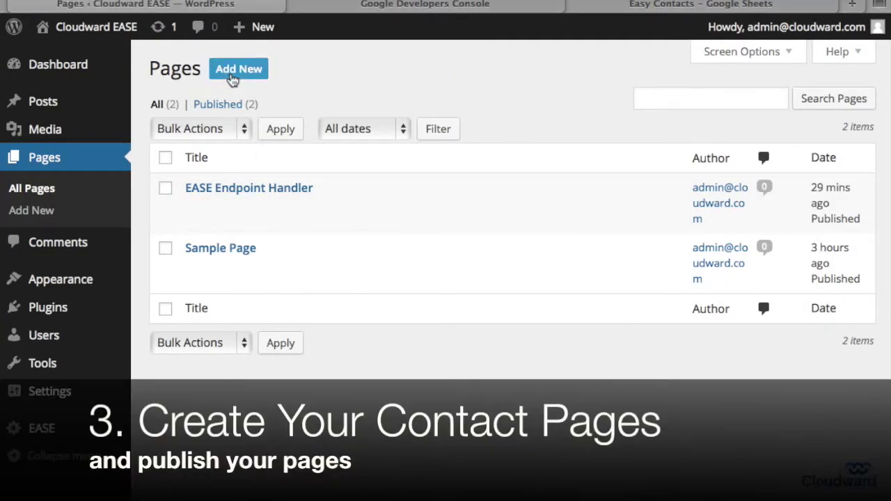
On a new page, open EASE Script Helper's Contacts group and preview the List Contacts script
{"action": "left_click", "coordinate": [234, 77]}
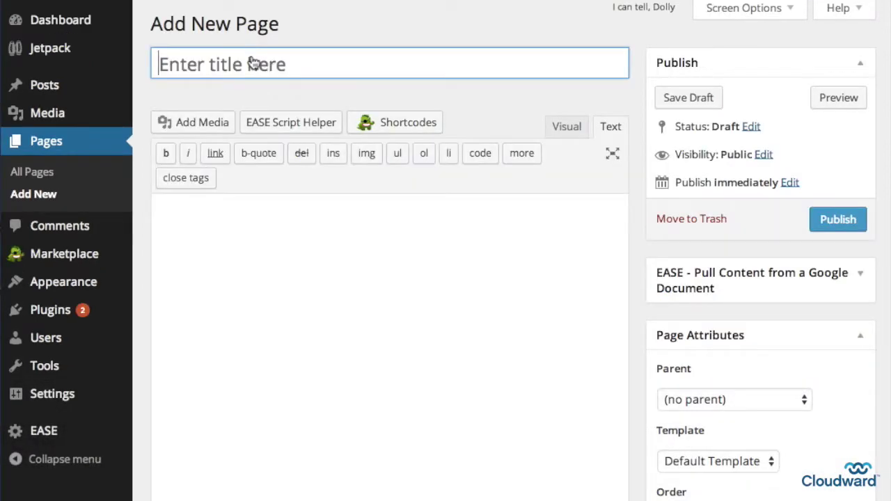
{"action": "left_click", "coordinate": [278, 123]}
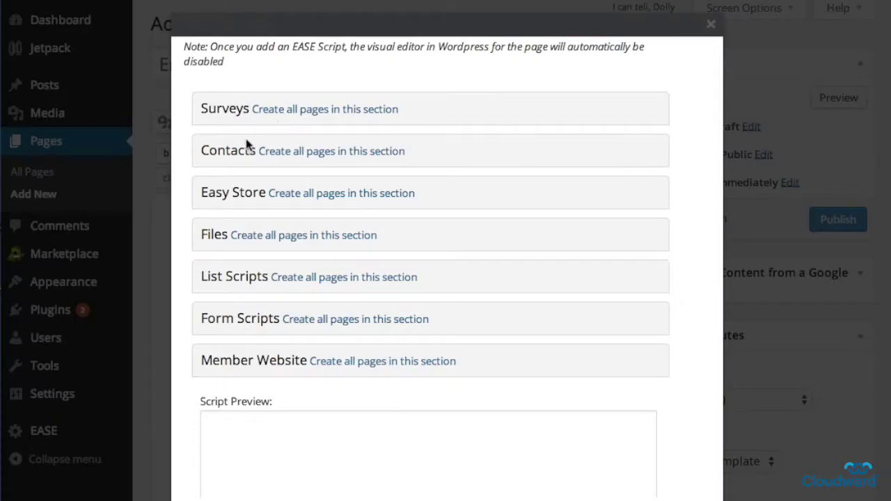
{"action": "left_click", "coordinate": [229, 151]}
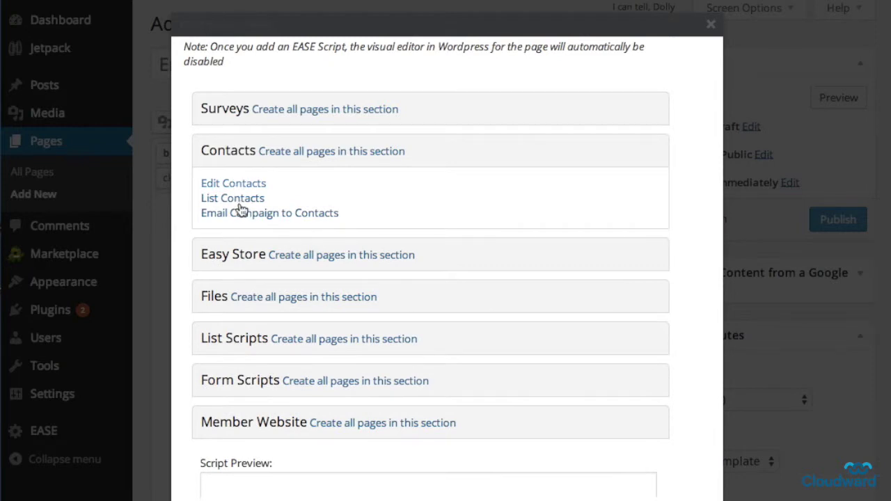
{"action": "left_click", "coordinate": [253, 197]}
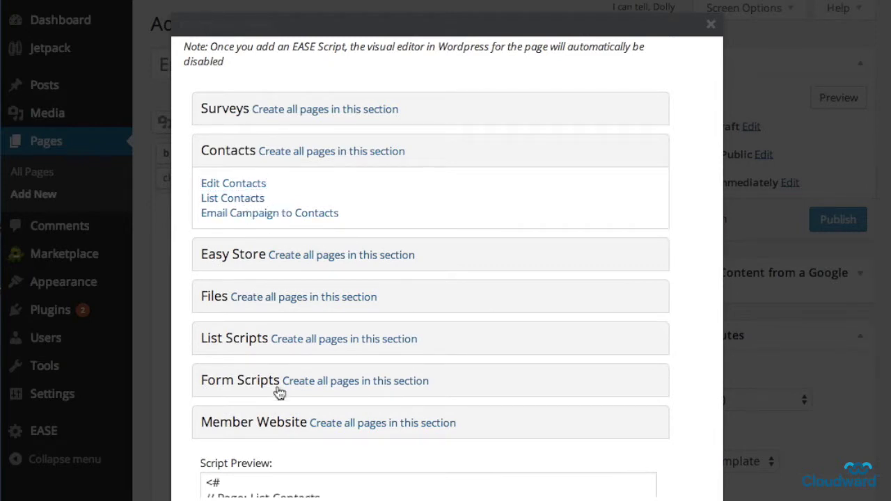
{"action": "scroll", "coordinate": [192, 307], "scroll_direction": "down", "scroll_amount": 5}
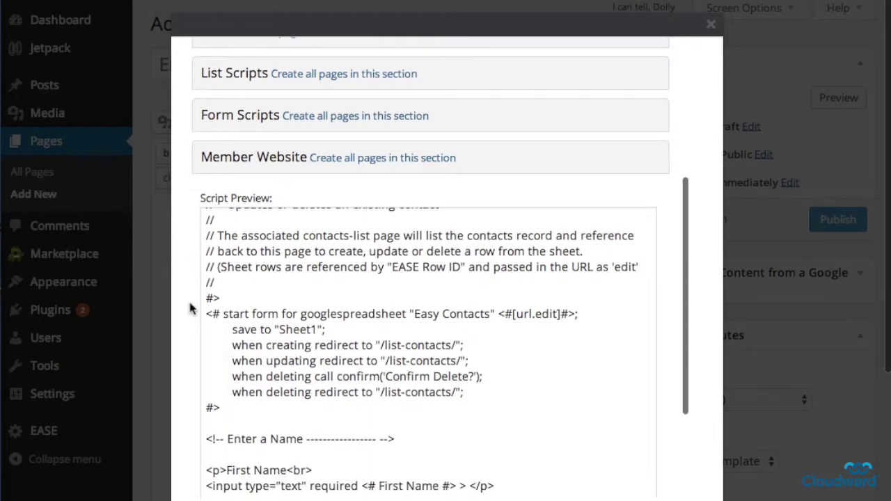
{"action": "scroll", "coordinate": [193, 308], "scroll_direction": "up", "scroll_amount": 5}
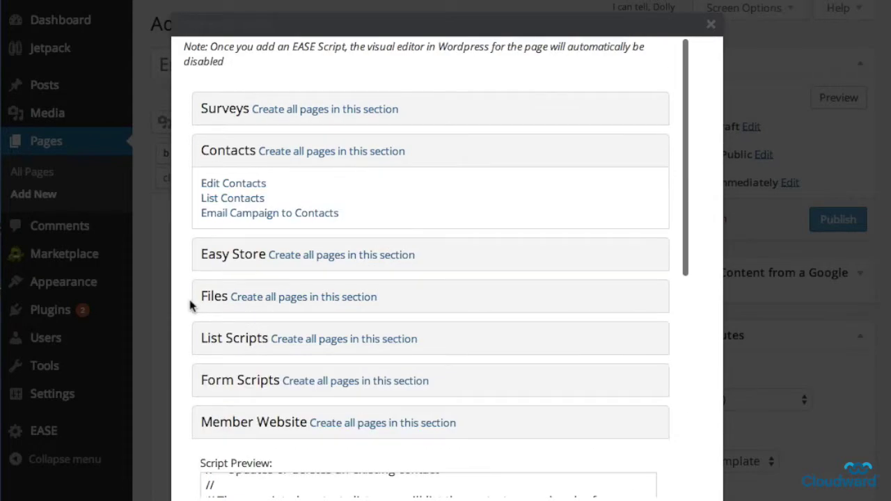
Create all pages in the Contacts section, confirm, and view the list of pages
{"action": "left_click", "coordinate": [313, 151]}
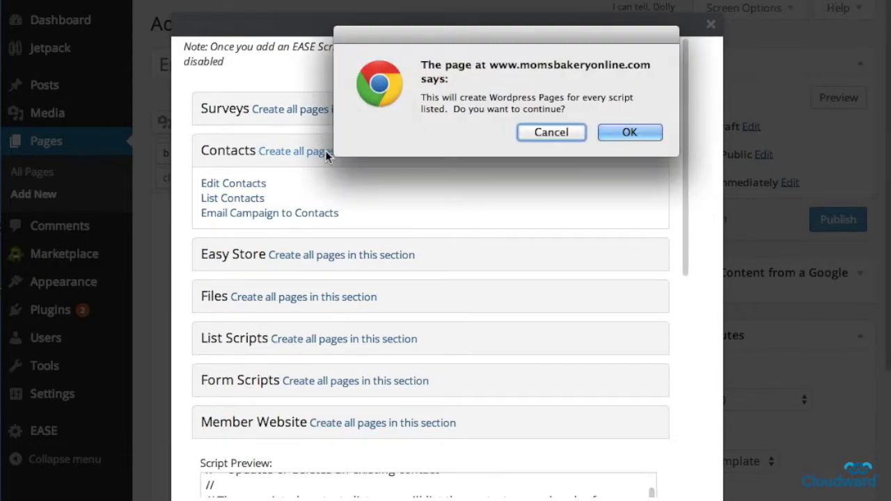
{"action": "left_click", "coordinate": [611, 133]}
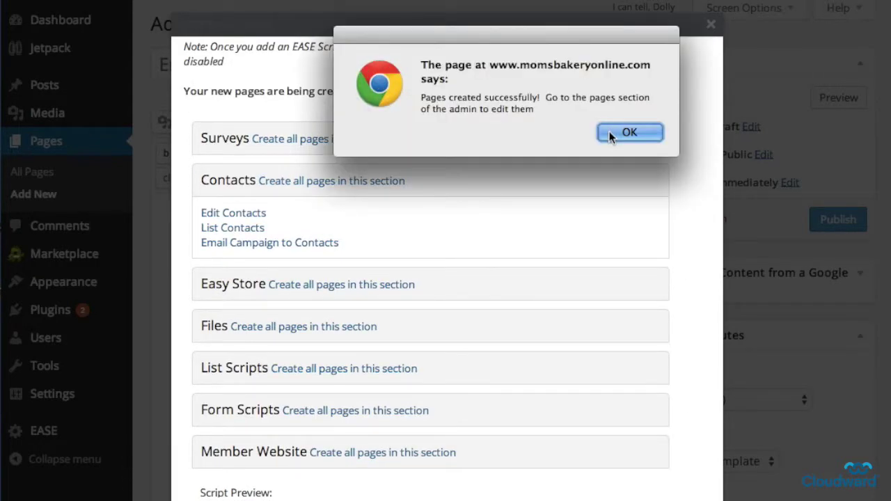
{"action": "left_click", "coordinate": [656, 132]}
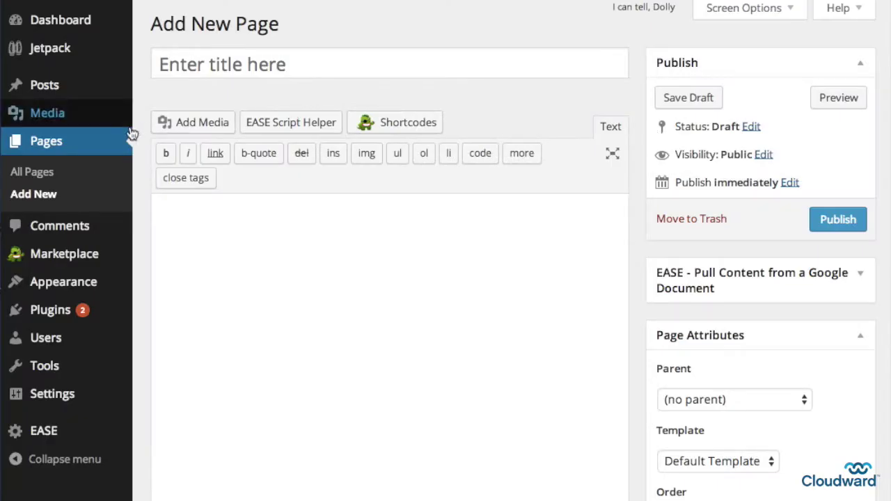
{"action": "left_click", "coordinate": [52, 147]}
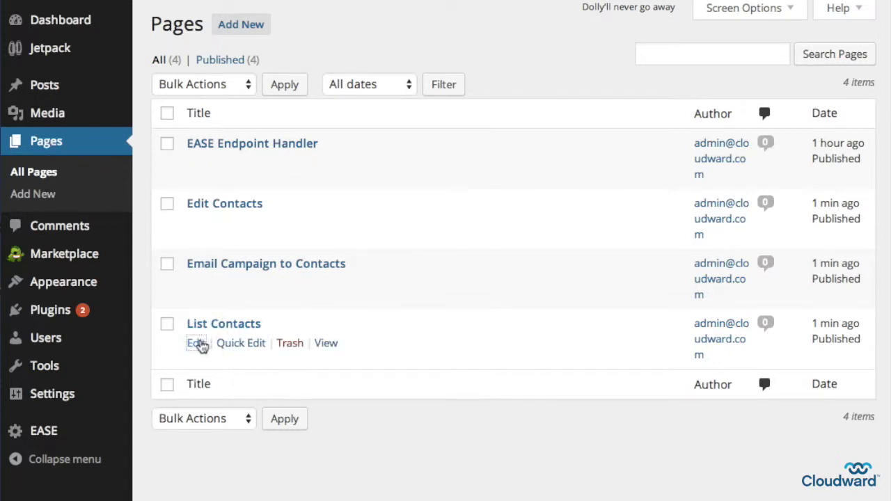
Review the List Contacts page's start-list and table header code, then view the published page
{"action": "left_click", "coordinate": [197, 344]}
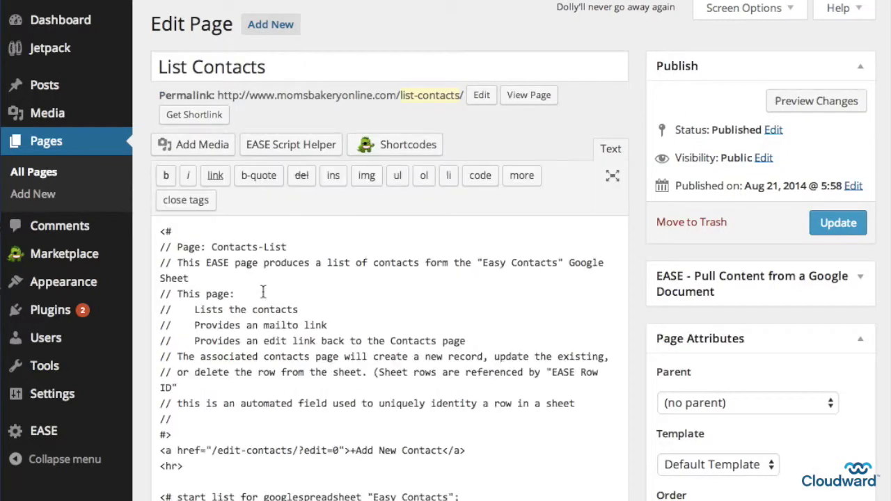
{"action": "scroll", "coordinate": [263, 293], "scroll_direction": "down", "scroll_amount": 3}
{"action": "scroll", "coordinate": [263, 292], "scroll_direction": "down", "scroll_amount": 3}
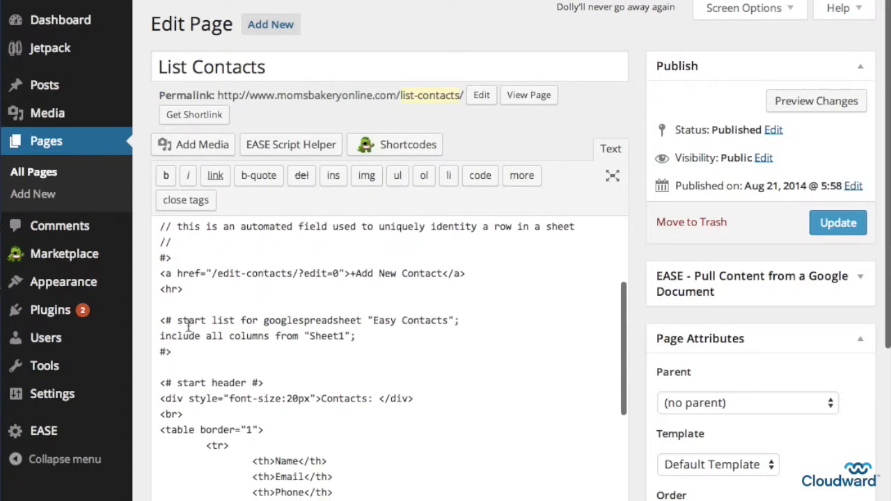
{"action": "left_click_drag", "start_coordinate": [159, 322], "coordinate": [181, 352]}
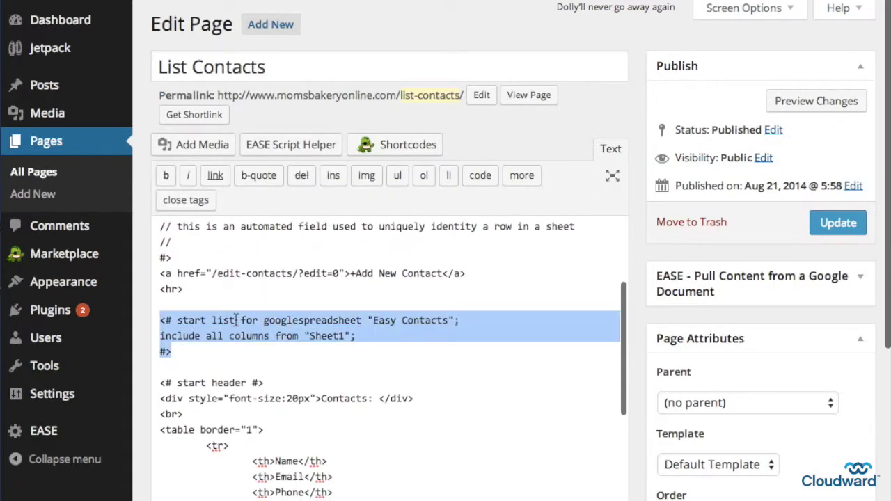
{"action": "scroll", "coordinate": [236, 320], "scroll_direction": "down", "scroll_amount": 4}
{"action": "left_click_drag", "start_coordinate": [161, 307], "coordinate": [286, 446]}
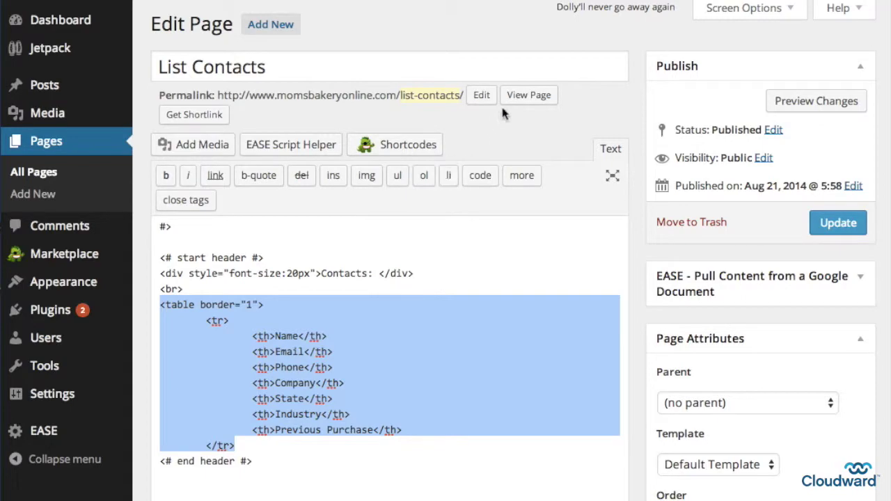
{"action": "left_click", "coordinate": [526, 104]}
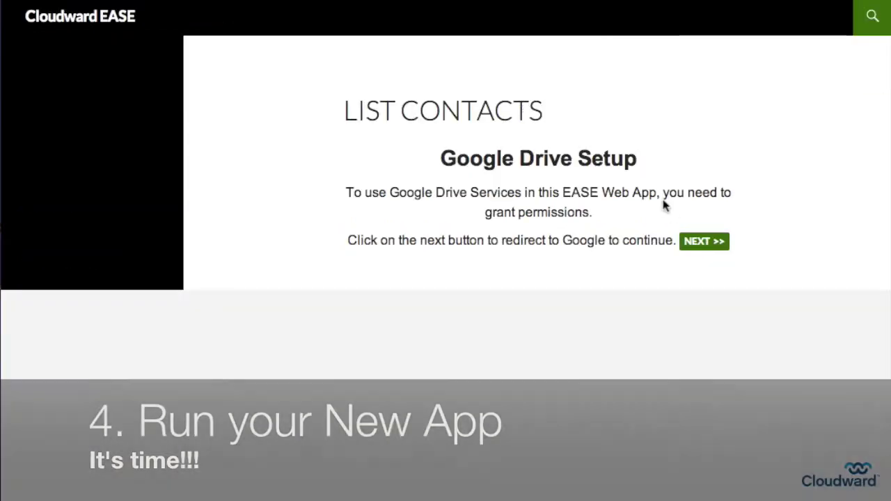
Grant Google Drive spreadsheet access, then enter the contact's first name, last name and e-mail
{"action": "left_click", "coordinate": [699, 244]}
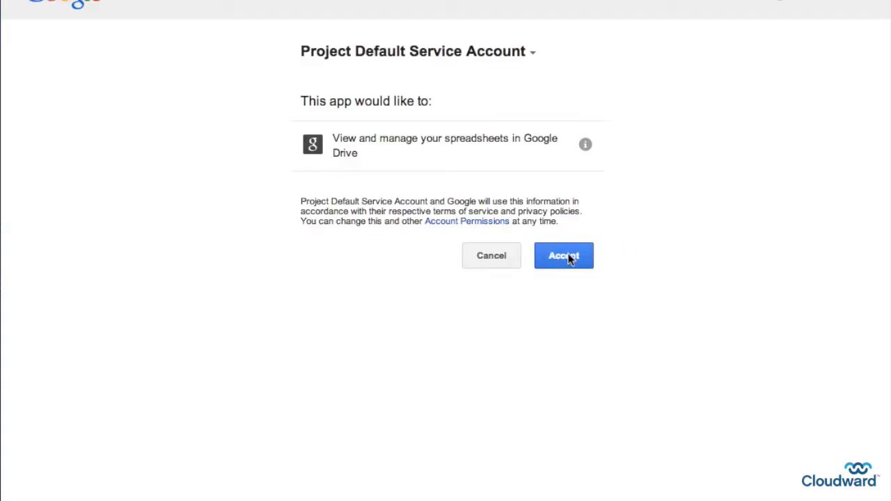
{"action": "left_click", "coordinate": [570, 258]}
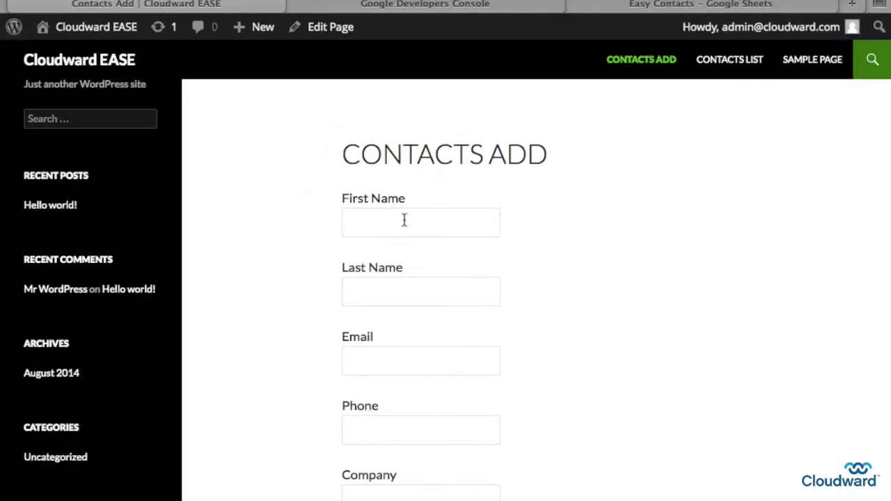
{"action": "left_click", "coordinate": [403, 220]}
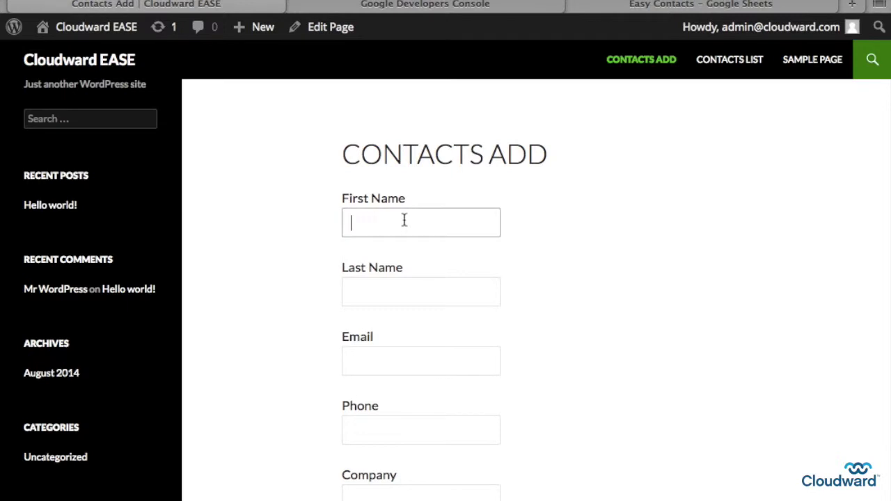
{"action": "type", "text": "Scott"}
{"action": "key", "text": "Tab"}
{"action": "type", "text": "Admin"}
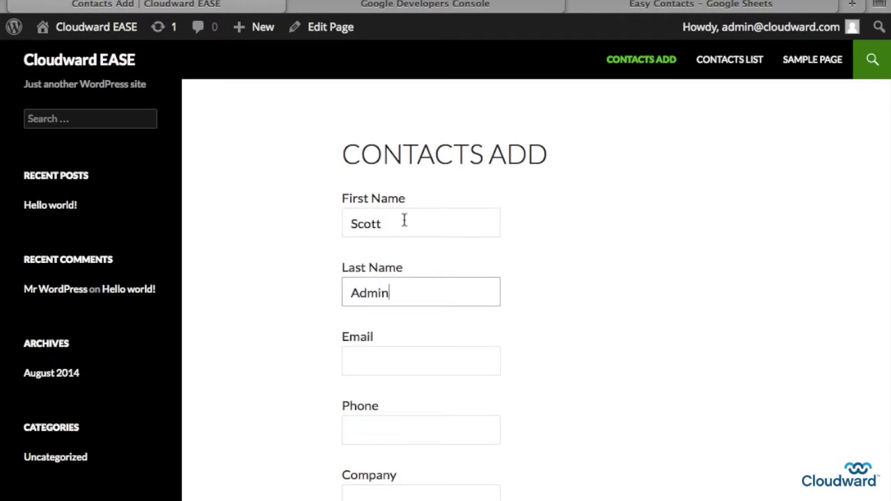
{"action": "key", "text": "Tab"}
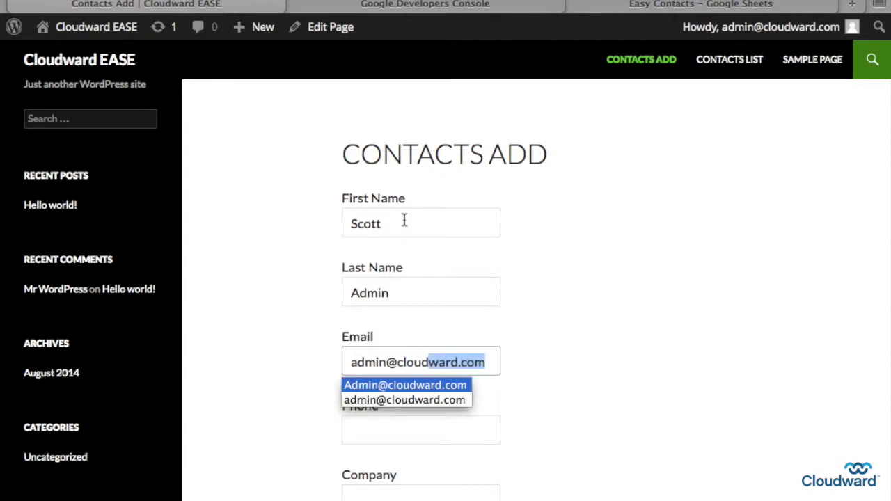
{"action": "key", "text": "Right"}
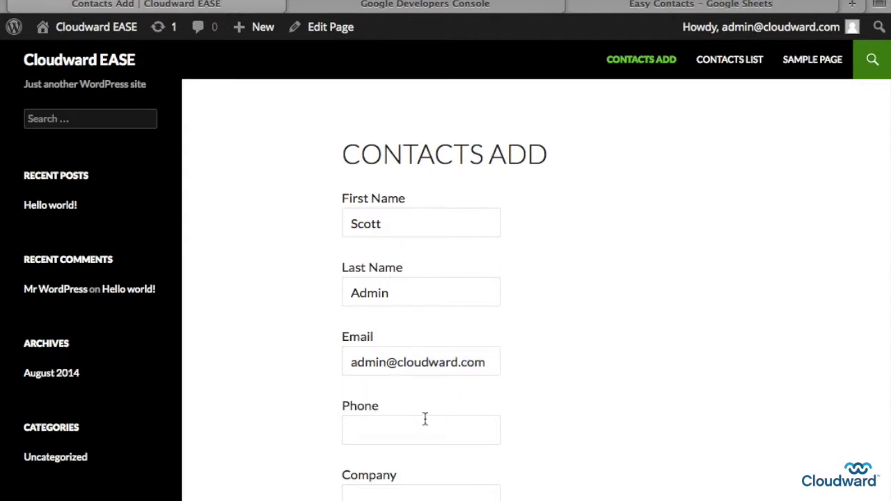
Enter the contact's phone number, state California, and industry Professional, Scientific, and Technical Services
{"action": "left_click", "coordinate": [423, 424]}
{"action": "type", "text": "650-"}
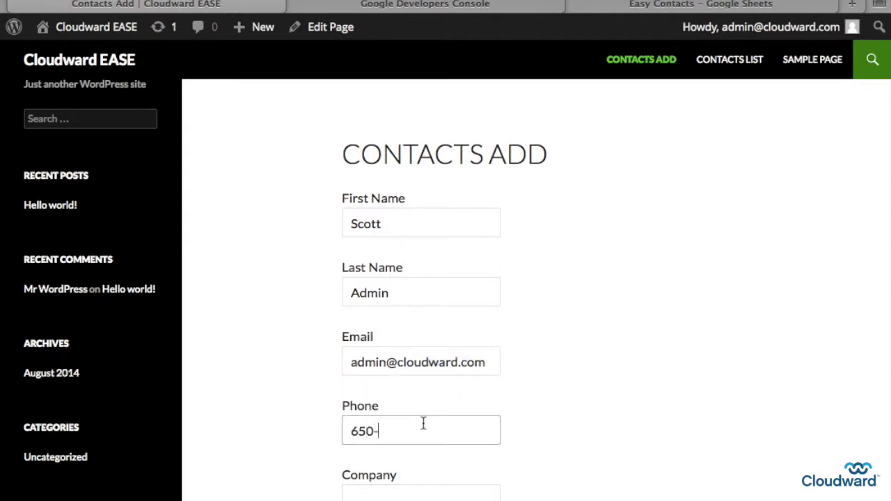
{"action": "type", "text": "555-1212"}
{"action": "key", "text": "Tab"}
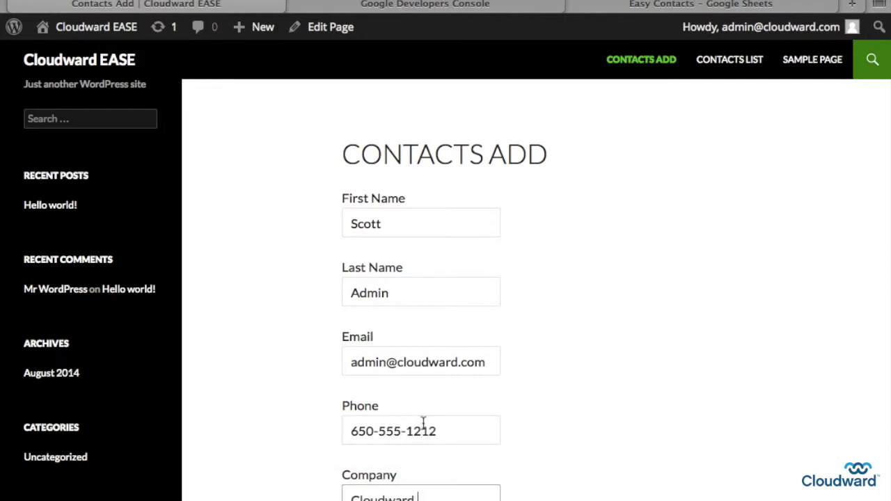
{"action": "scroll", "coordinate": [322, 408], "scroll_direction": "down", "scroll_amount": 5}
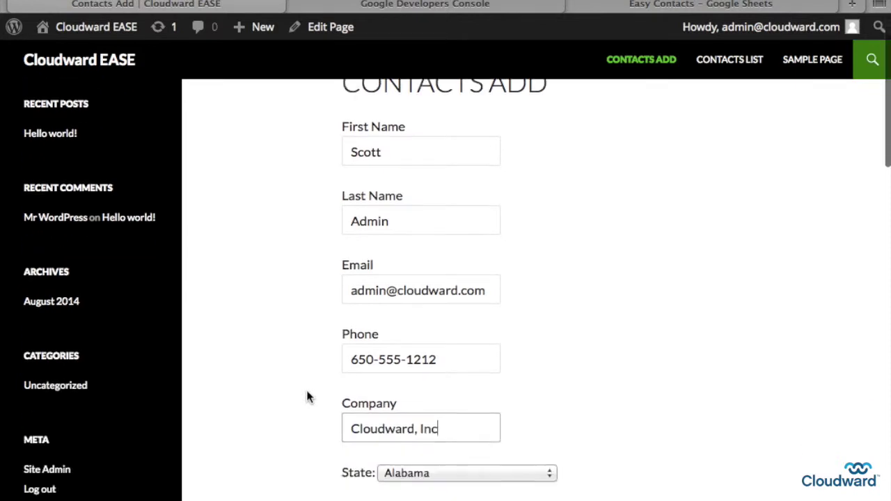
{"action": "left_click", "coordinate": [393, 323]}
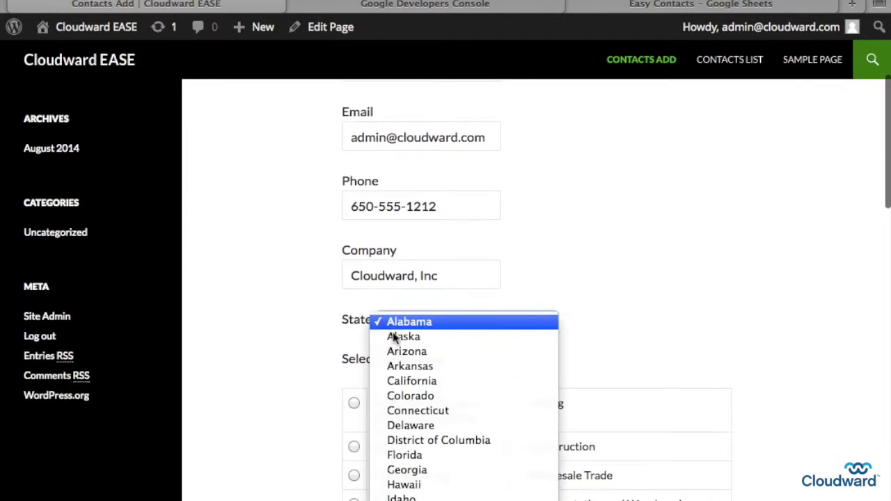
{"action": "left_click", "coordinate": [411, 381]}
{"action": "scroll", "coordinate": [434, 423], "scroll_direction": "down", "scroll_amount": 3}
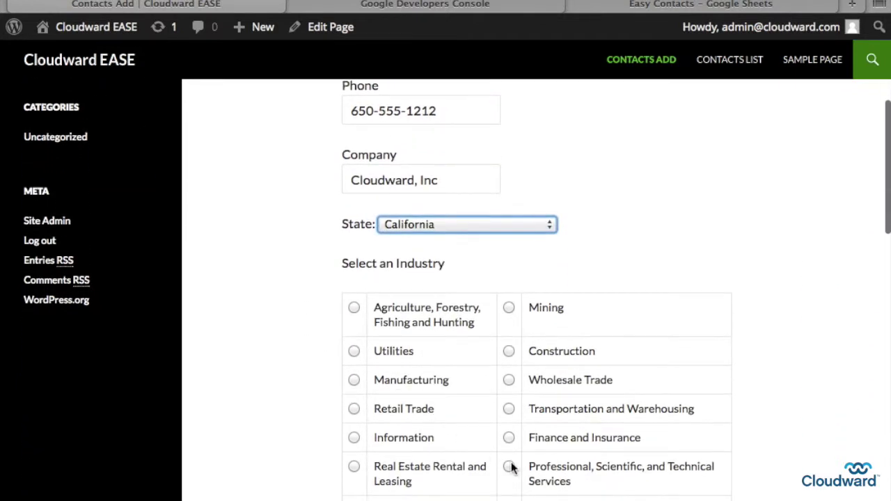
{"action": "left_click", "coordinate": [509, 467]}
Answer Yes to purchased before, add the comment 'Makers of EASE', and create the contact
{"action": "scroll", "coordinate": [515, 471], "scroll_direction": "down", "scroll_amount": 10}
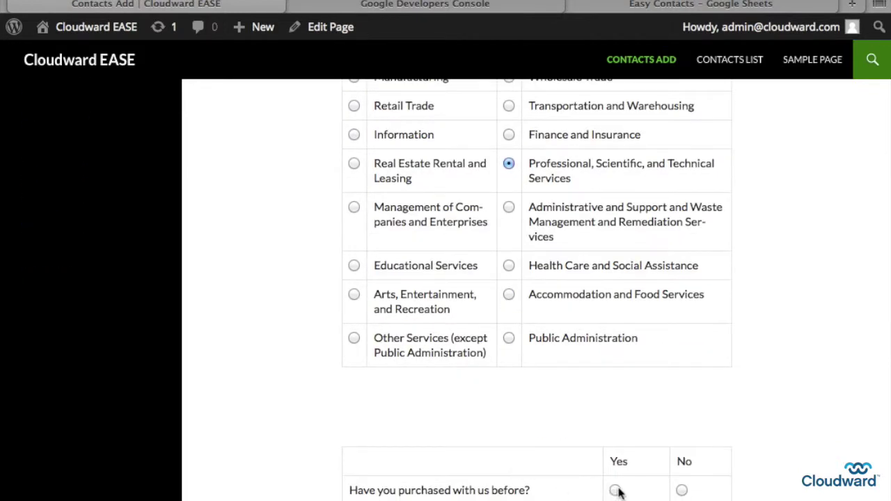
{"action": "left_click", "coordinate": [615, 491]}
{"action": "scroll", "coordinate": [617, 490], "scroll_direction": "down", "scroll_amount": 4}
{"action": "left_click", "coordinate": [562, 474]}
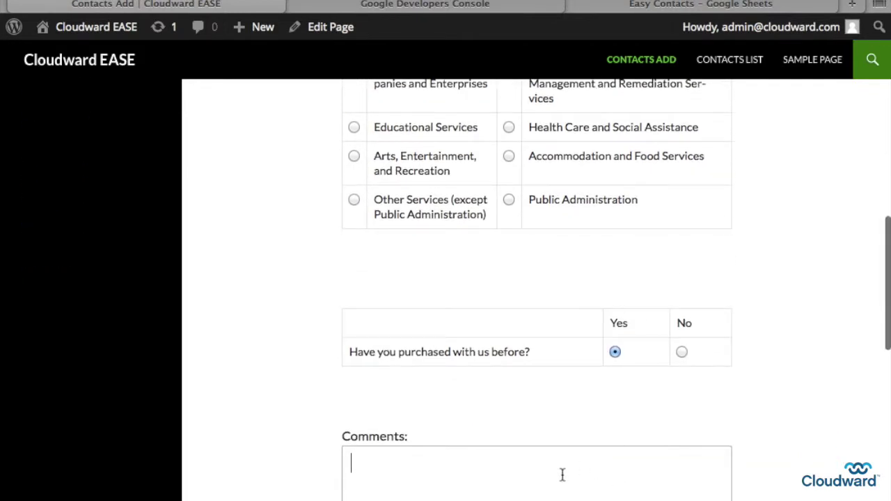
{"action": "type", "text": "Makers of E"}
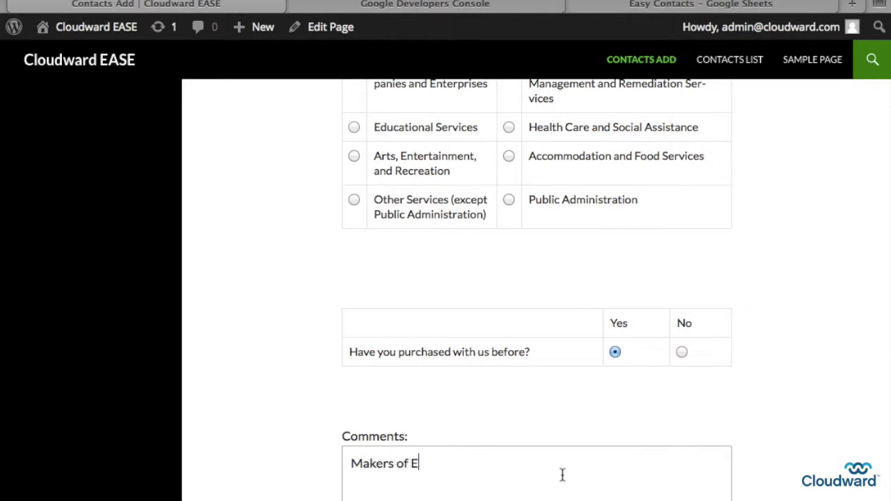
{"action": "type", "text": "ASE"}
{"action": "scroll", "coordinate": [272, 414], "scroll_direction": "down", "scroll_amount": 5}
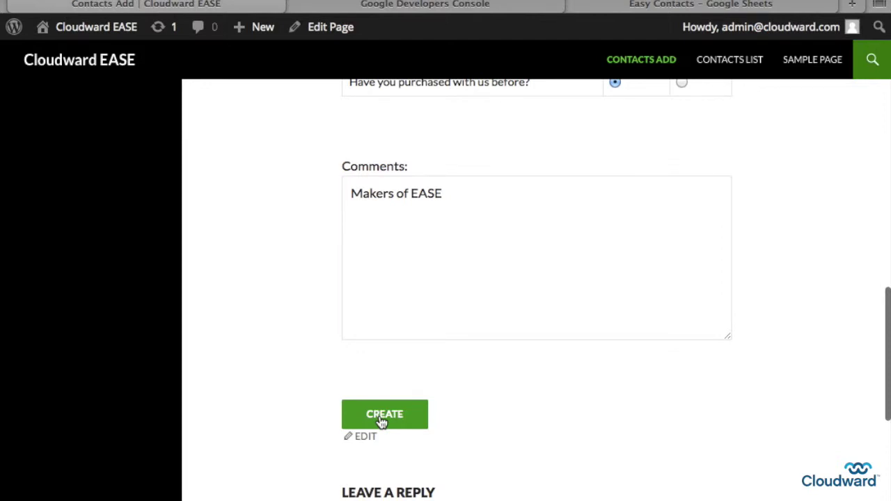
{"action": "left_click", "coordinate": [383, 416]}
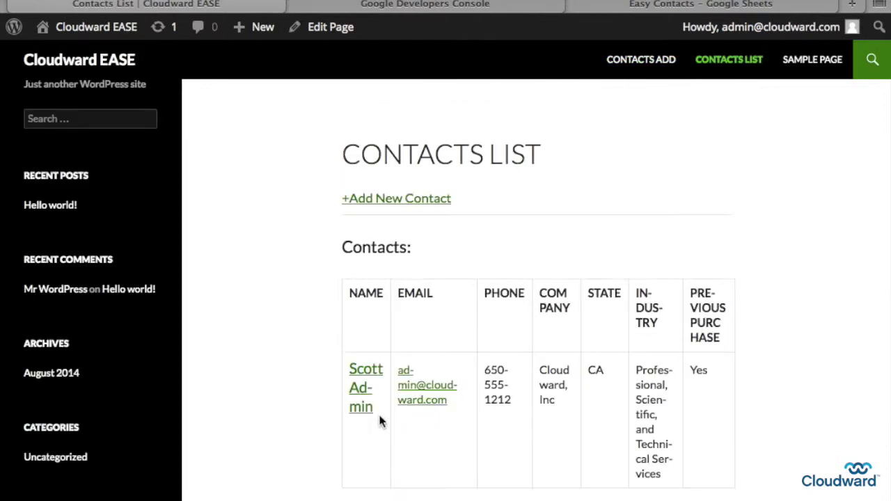
Change the Cloudward, Inc contact's industry to Agriculture, Forestry, Fishing and Hunting, then switch to the Easy Contacts sheet
{"action": "scroll", "coordinate": [302, 371], "scroll_direction": "down", "scroll_amount": 2}
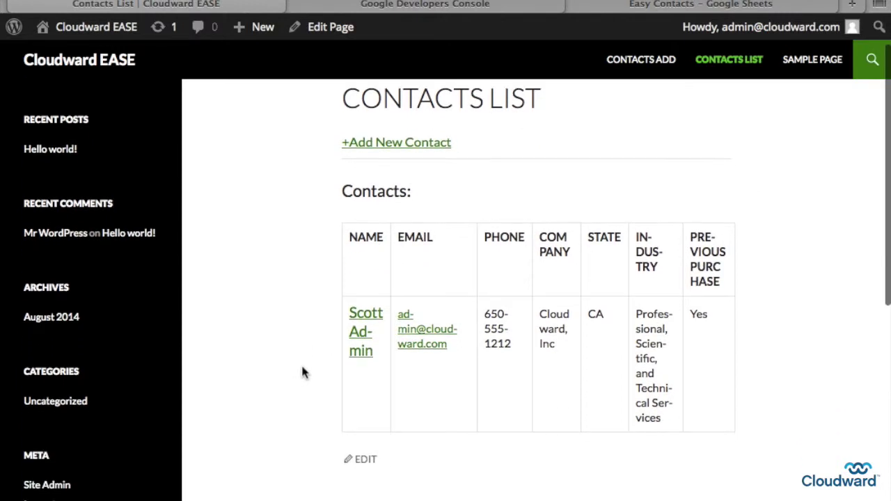
{"action": "left_click", "coordinate": [362, 337]}
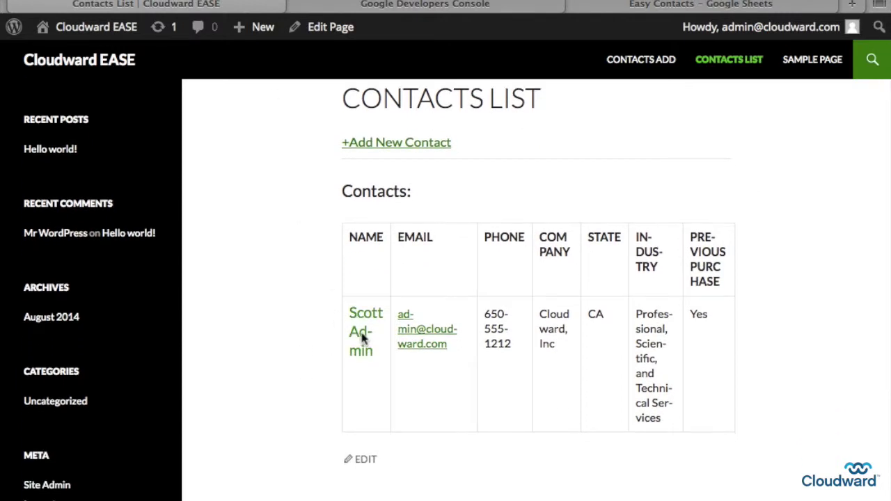
{"action": "scroll", "coordinate": [300, 346], "scroll_direction": "down", "scroll_amount": 3}
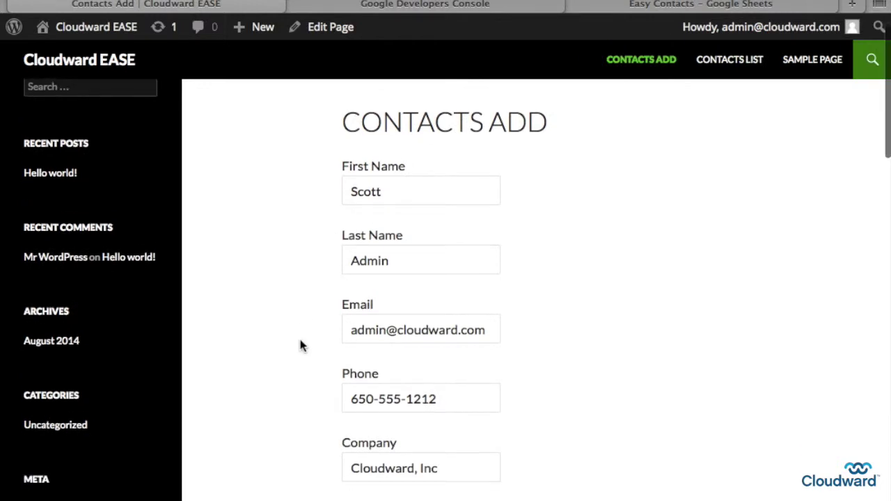
{"action": "scroll", "coordinate": [301, 345], "scroll_direction": "down", "scroll_amount": 5}
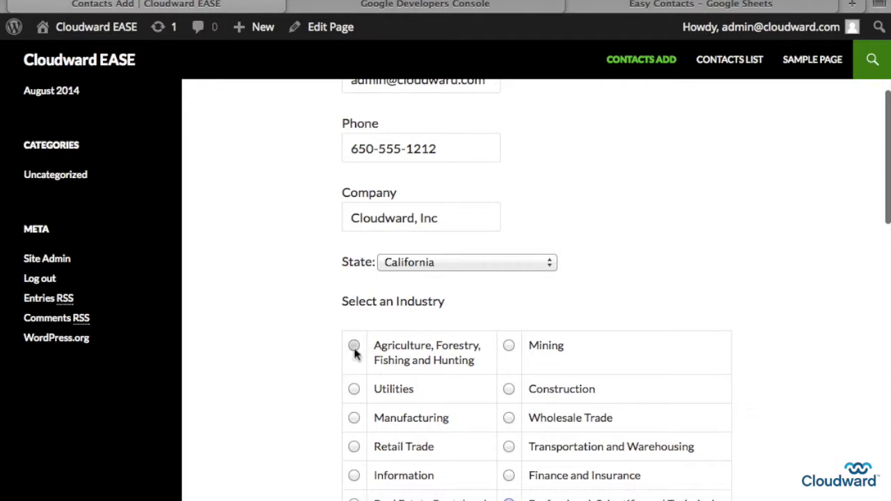
{"action": "left_click", "coordinate": [353, 346]}
{"action": "scroll", "coordinate": [678, 303], "scroll_direction": "down", "scroll_amount": 1}
{"action": "scroll", "coordinate": [678, 302], "scroll_direction": "down", "scroll_amount": 15}
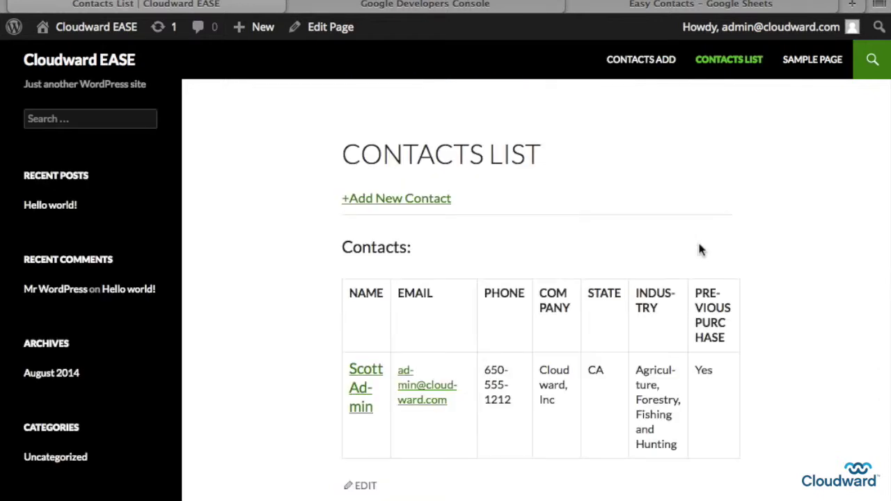
{"action": "left_click", "coordinate": [688, 8]}
Check cells E2 (company) and F2 (industry Agriculture, Forestry, Fishing and Hunting) in Easy Contacts
{"action": "left_click", "coordinate": [429, 160]}
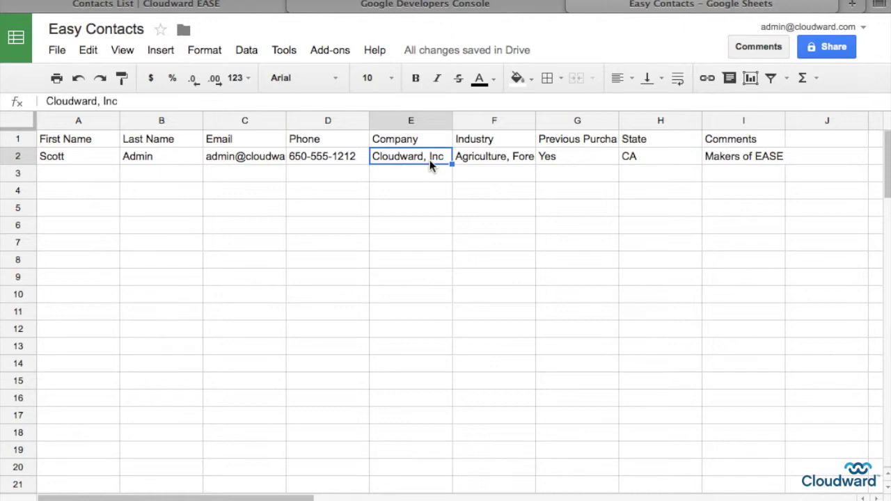
{"action": "left_click", "coordinate": [467, 158]}
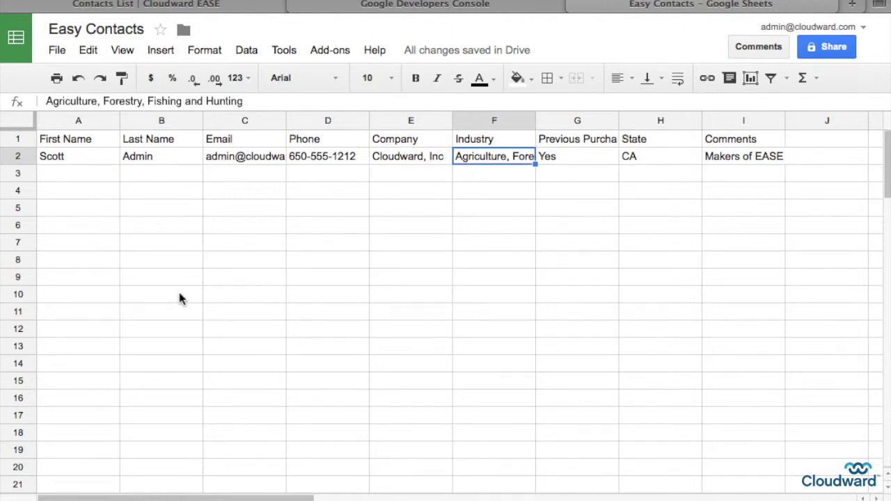